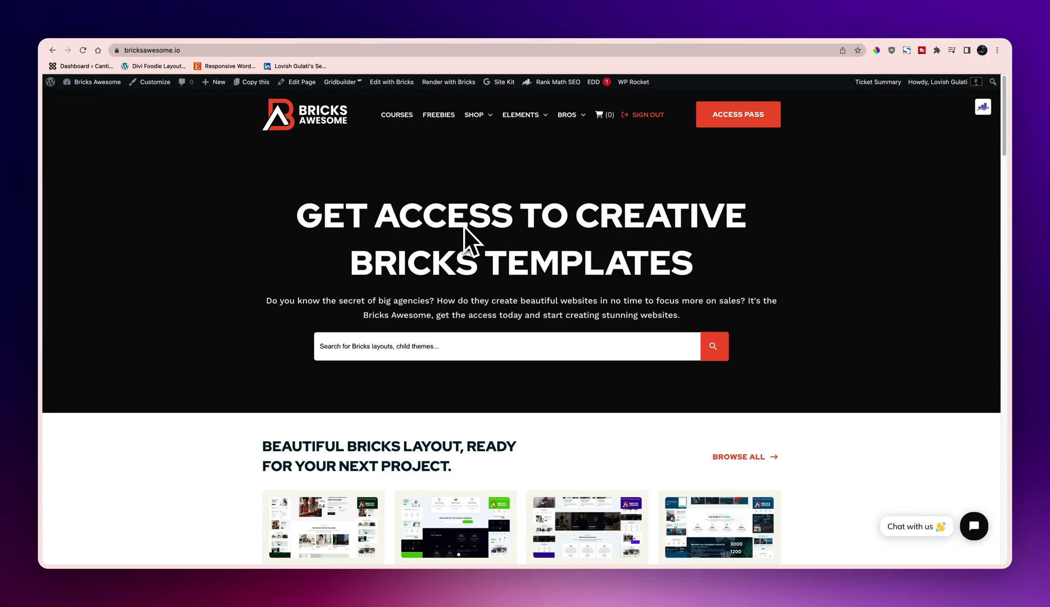
Step: Open the Summer Sale page on the Bricks Awesome website
scroll(587, 359, "down", 10)
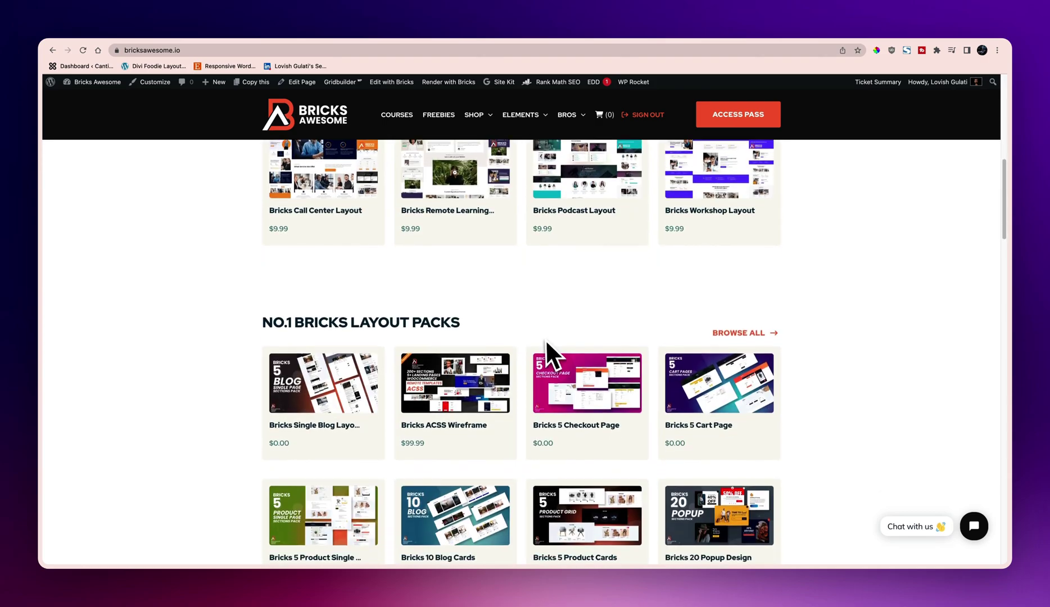
scroll(546, 339, "down", 20)
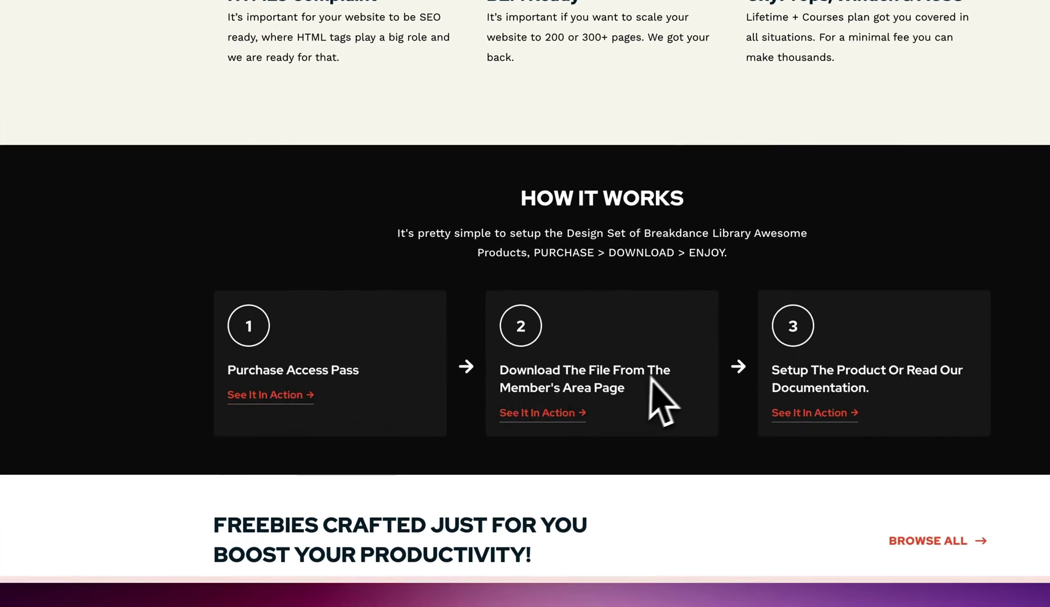
left_click(571, 416)
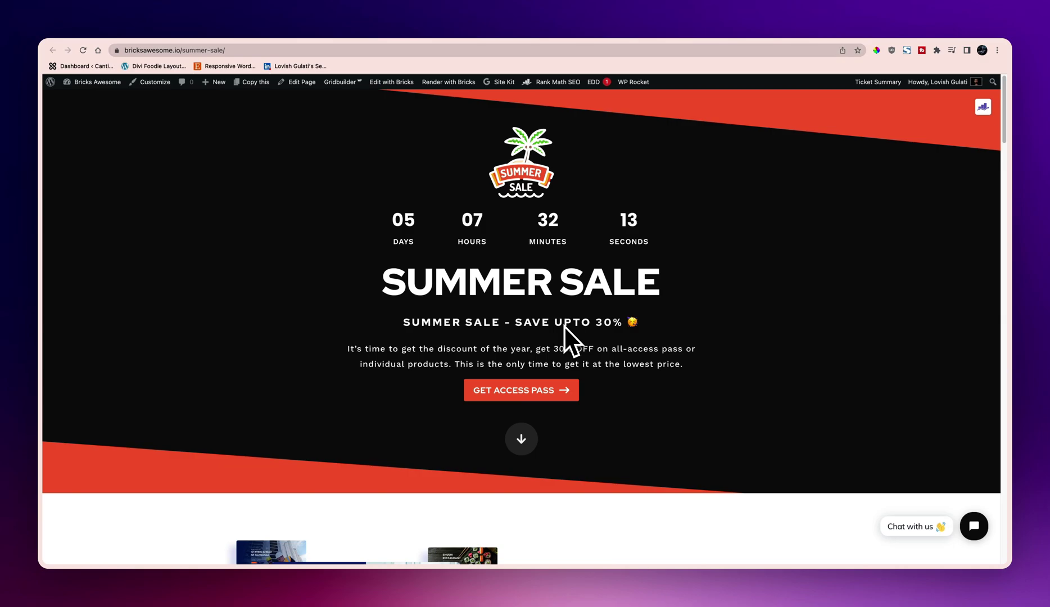
Step: Jump to the pricing plans and highlight the SUMMER30 coupon and the plan prices
scroll(568, 332, "down", 3)
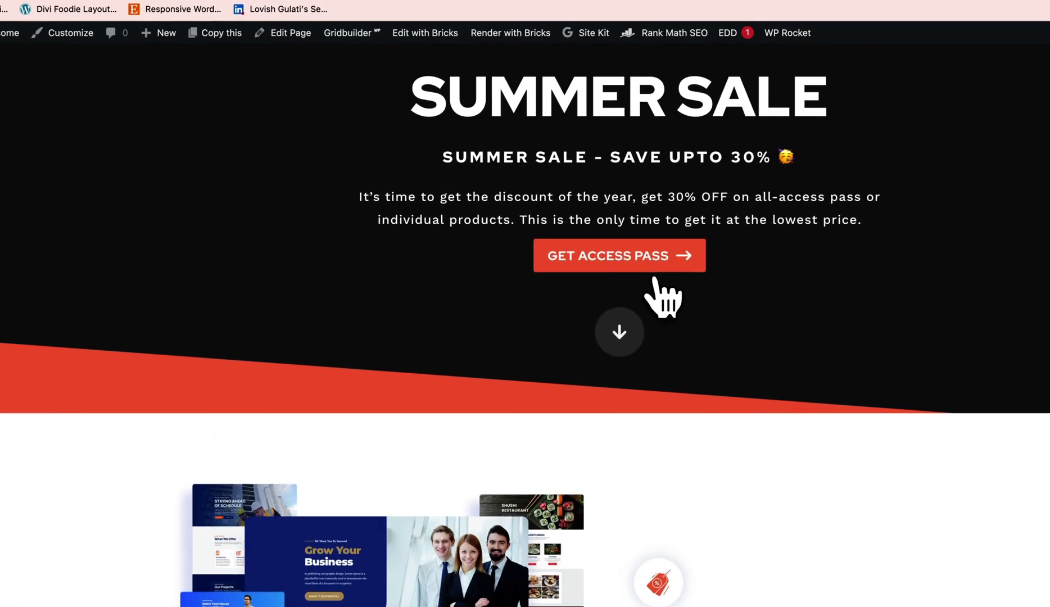
left_click(655, 255)
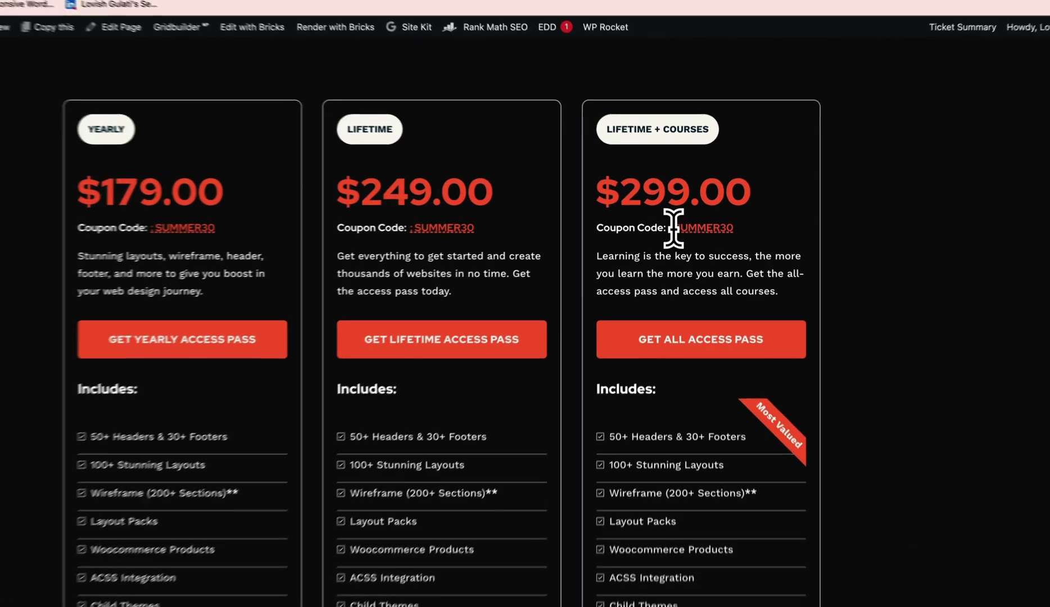
triple_click(720, 215)
double_click(732, 227)
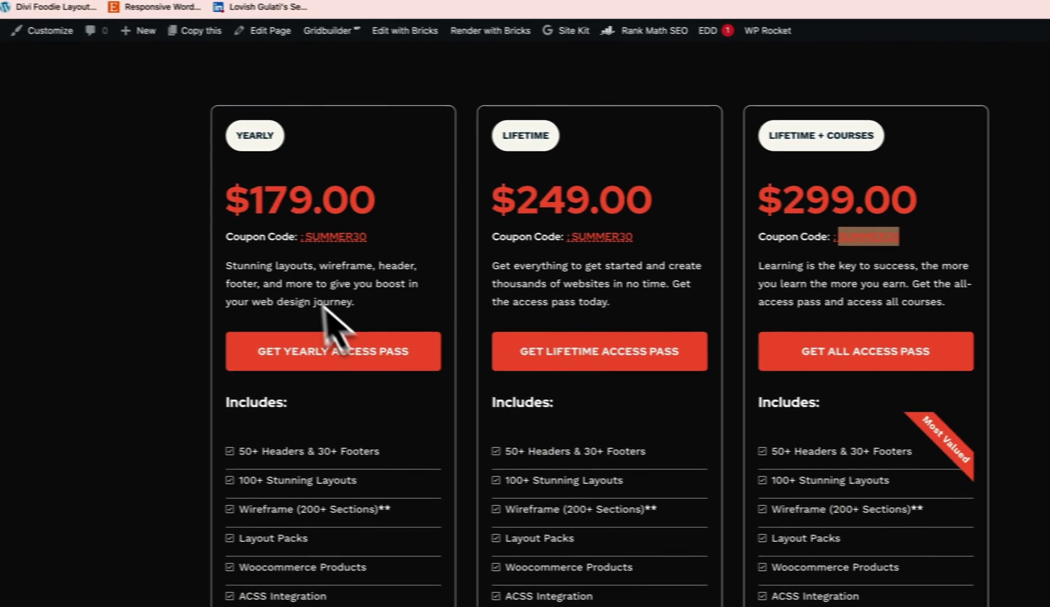
left_click_drag(87, 191, 526, 204)
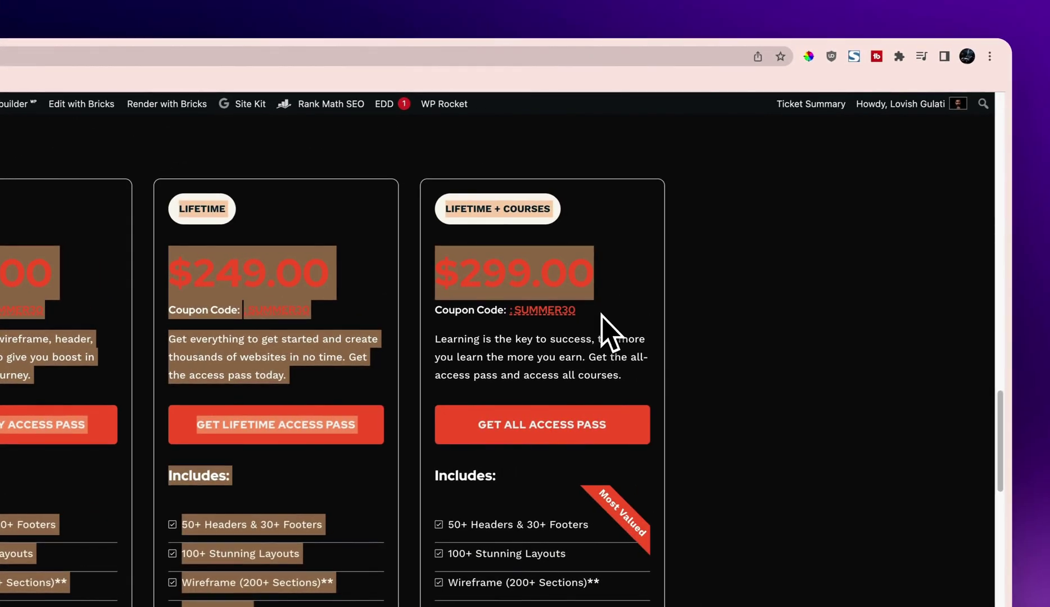
left_click(935, 239)
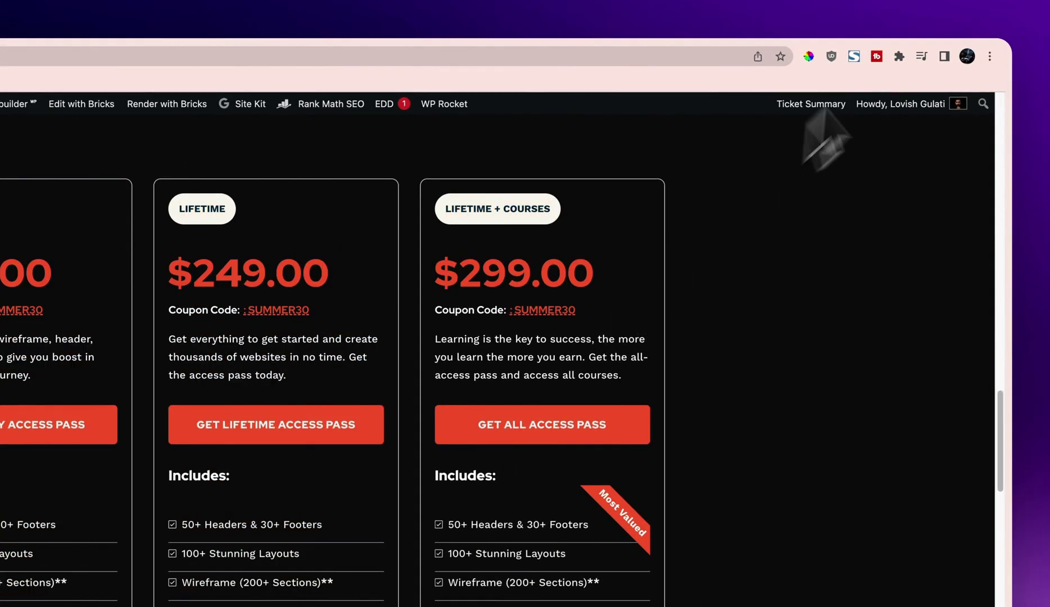
Step: Go to the Member Area downloads list and open the Layouts Docs page
left_click(881, 32)
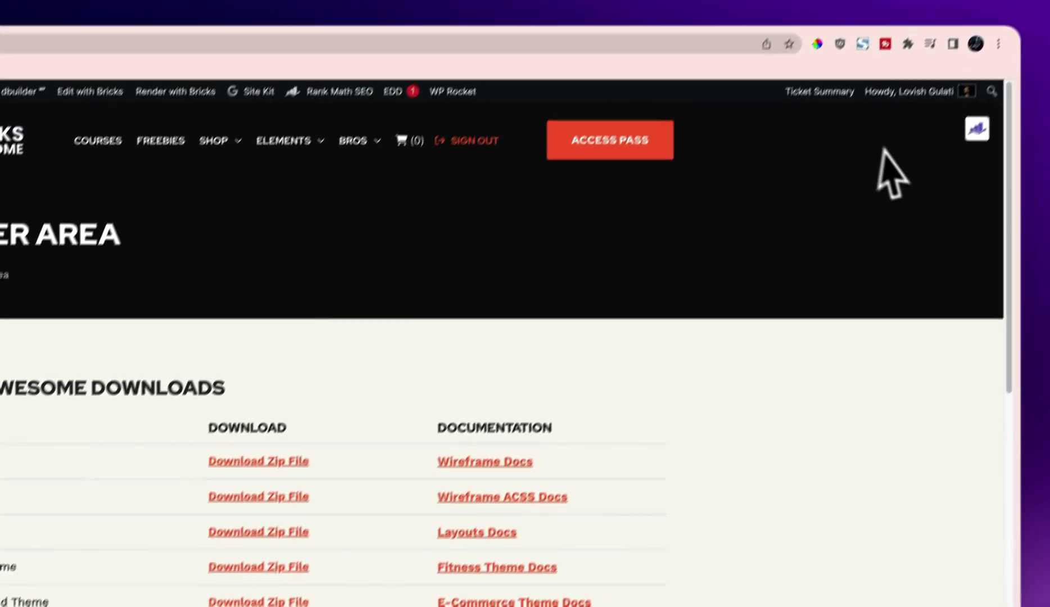
left_click(885, 44)
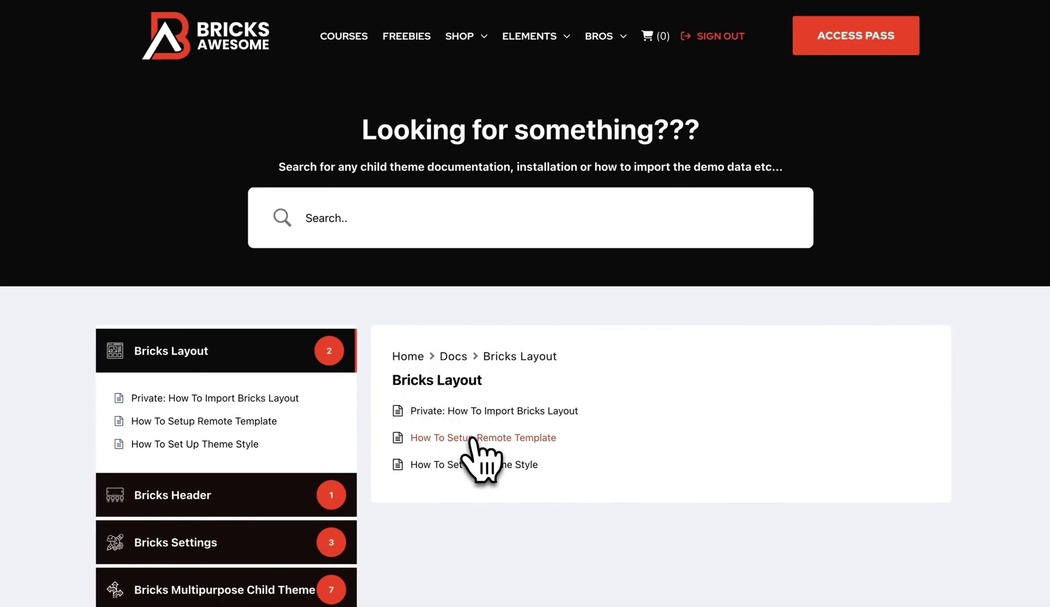
Step: Open the How To Setup Remote Template guide and highlight its requirements note
left_click(472, 436)
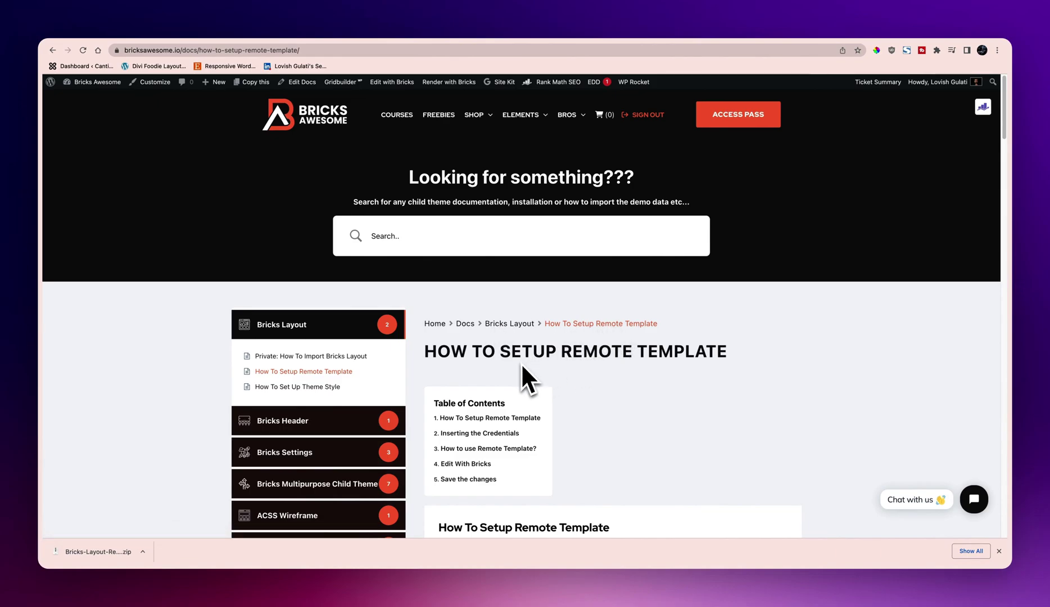
scroll(562, 349, "down", 6)
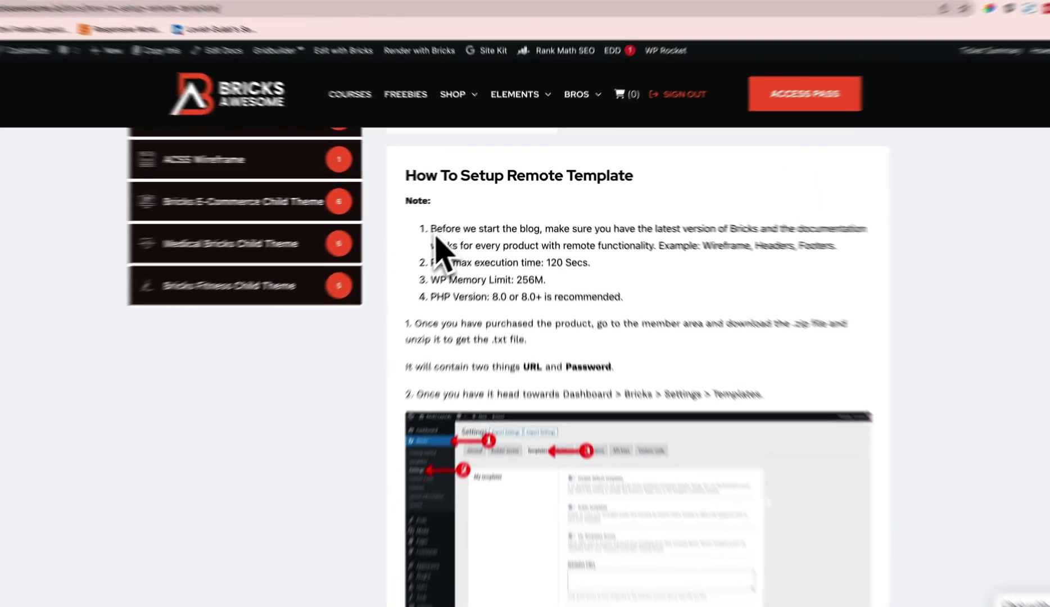
left_click_drag(459, 217, 599, 266)
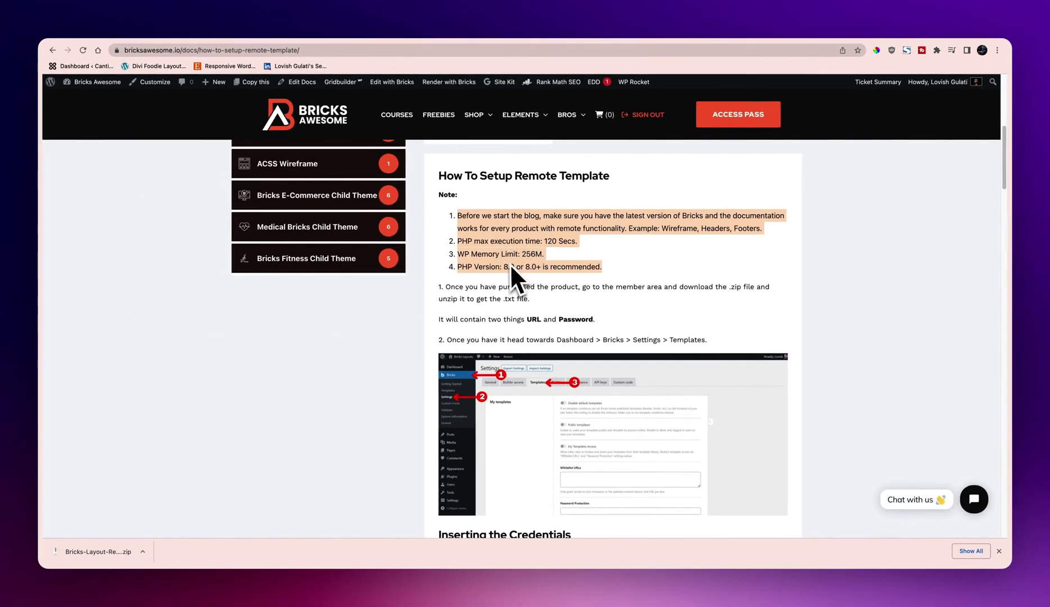
scroll(500, 290, "down", 1)
scroll(499, 286, "down", 1)
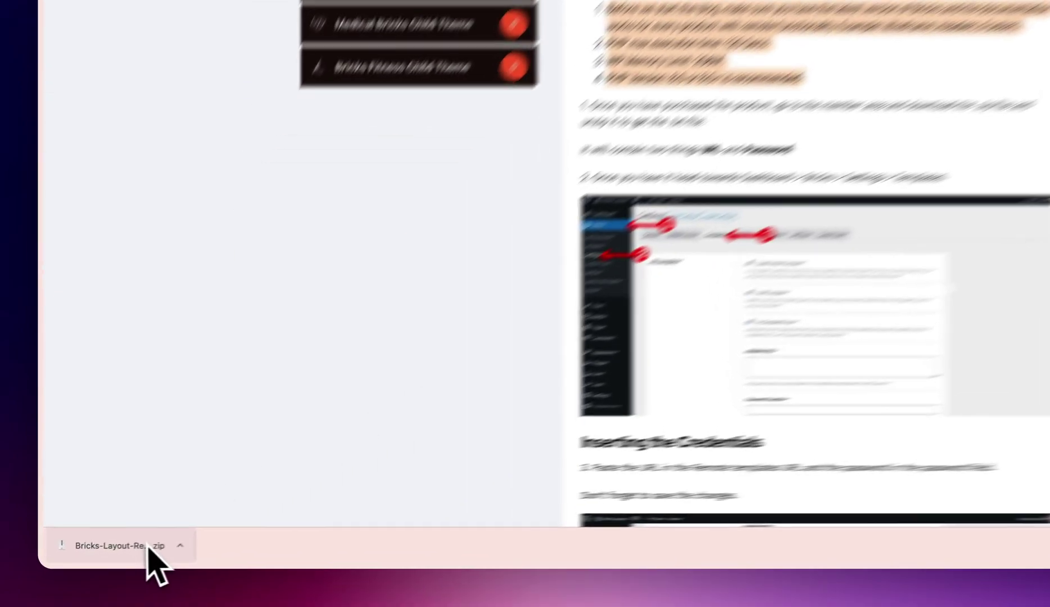
Step: Unzip the downloaded layout archive and open the Bricks-Layout-Remote-Template 5 folder
left_click(116, 552)
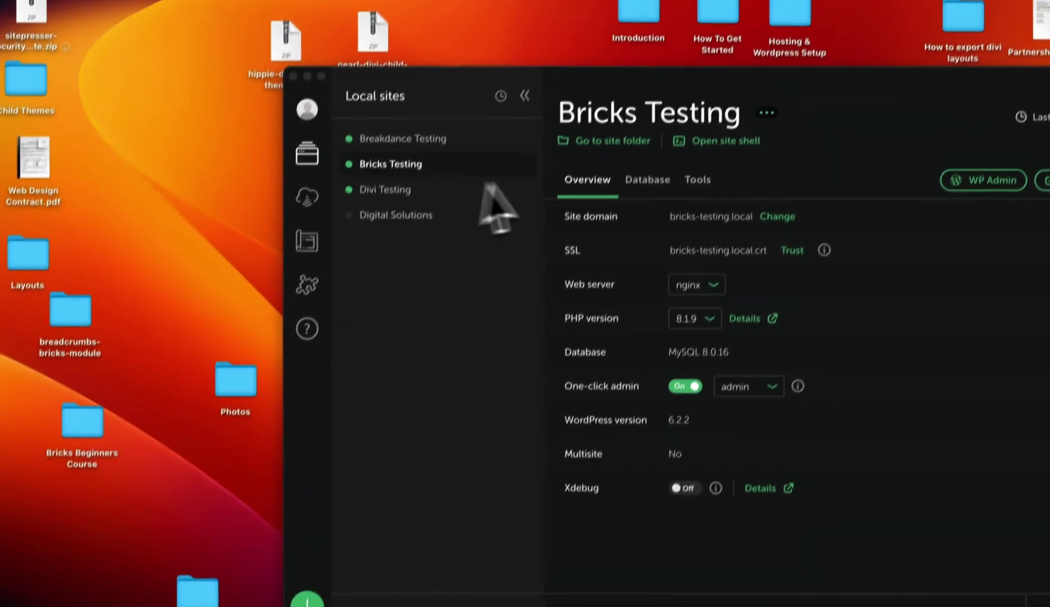
double_click(294, 337)
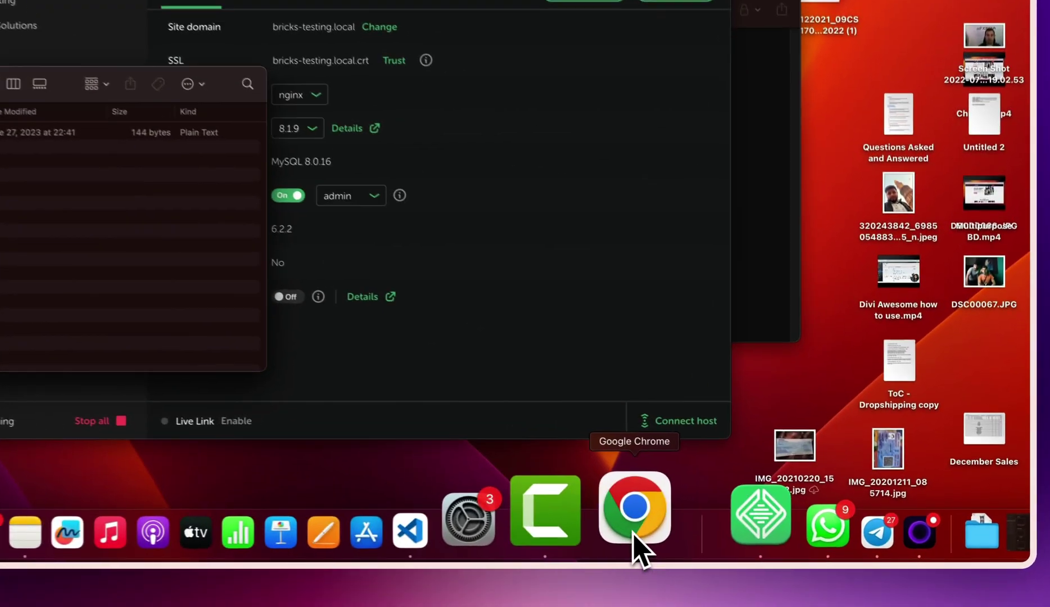
left_click(742, 548)
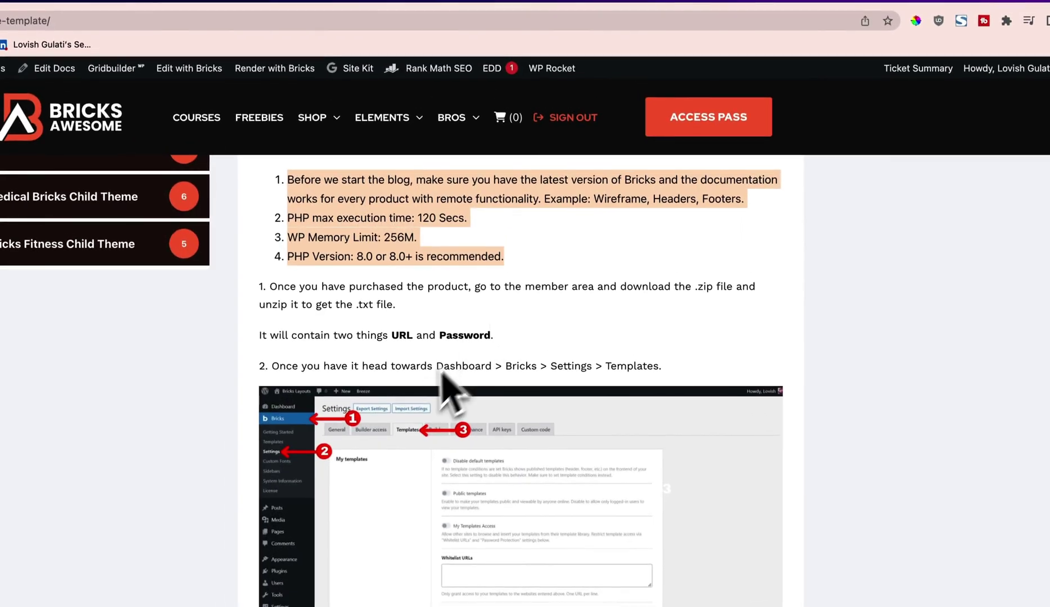
scroll(450, 394, "down", 2)
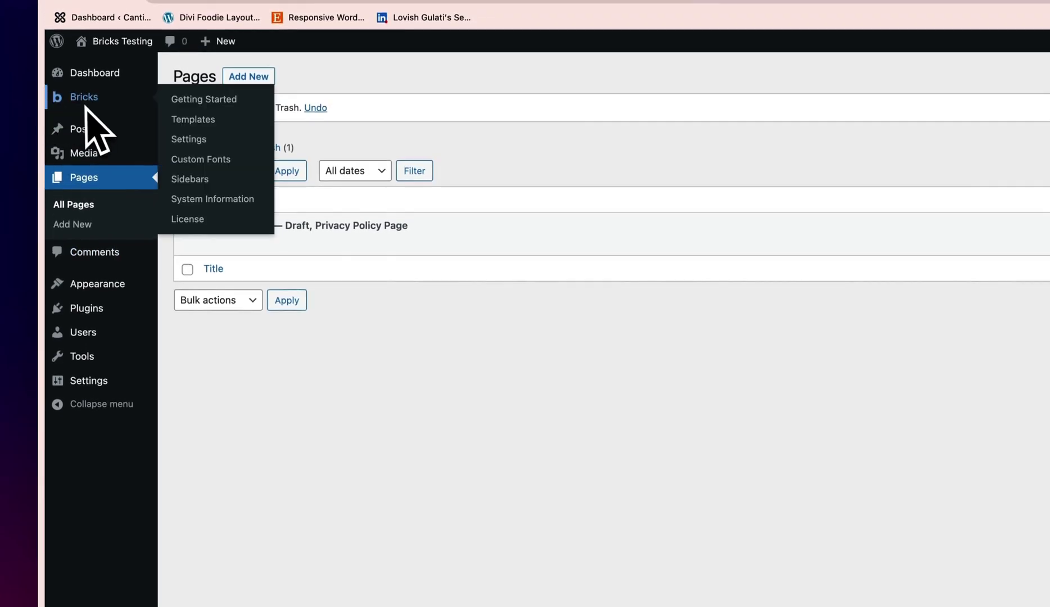
left_click(190, 141)
left_click(332, 125)
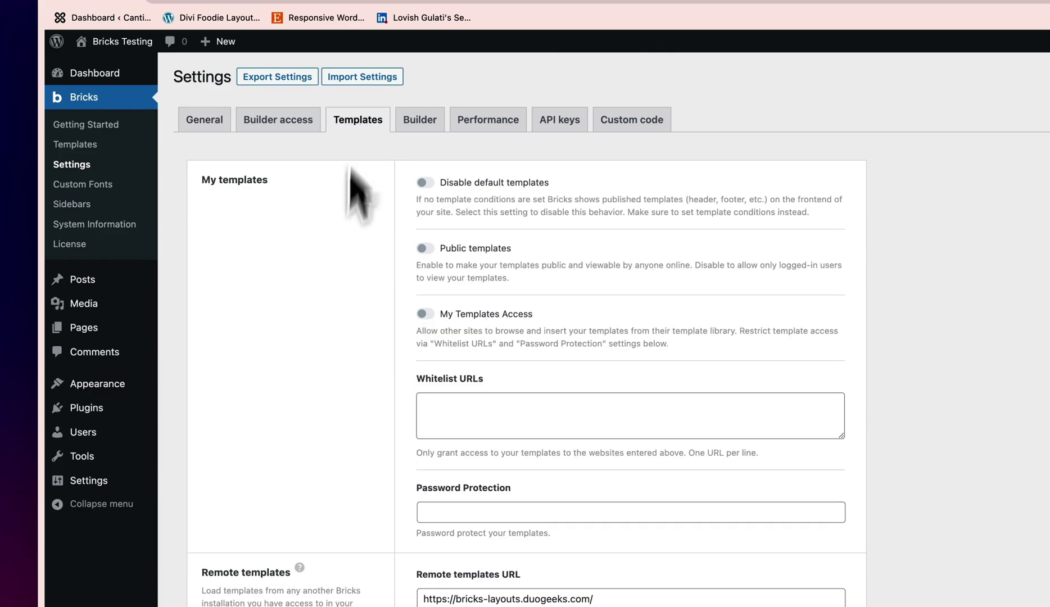
scroll(329, 287, "down", 5)
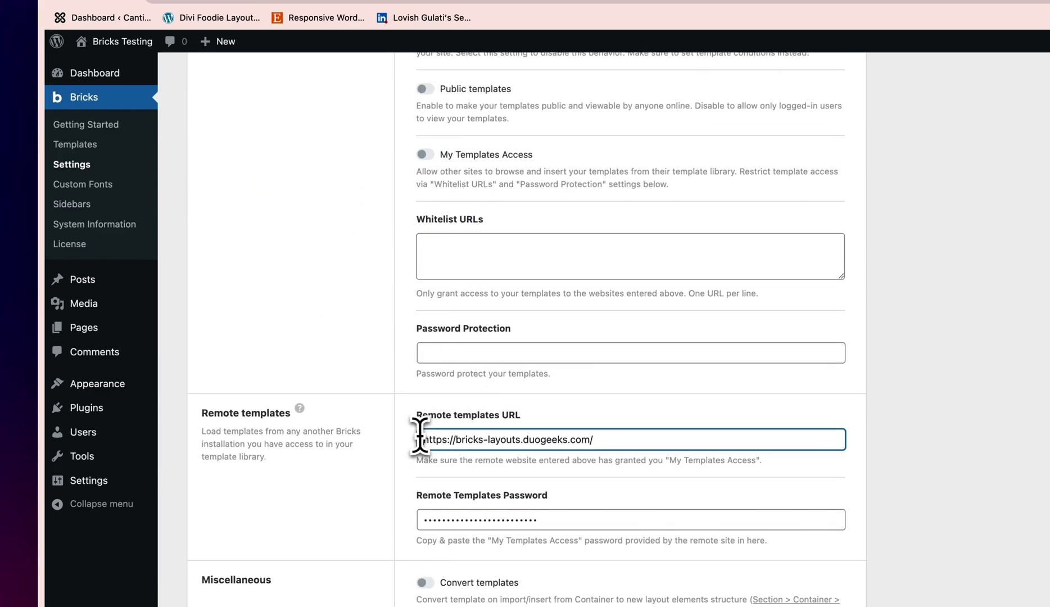
left_click_drag(422, 439, 595, 439)
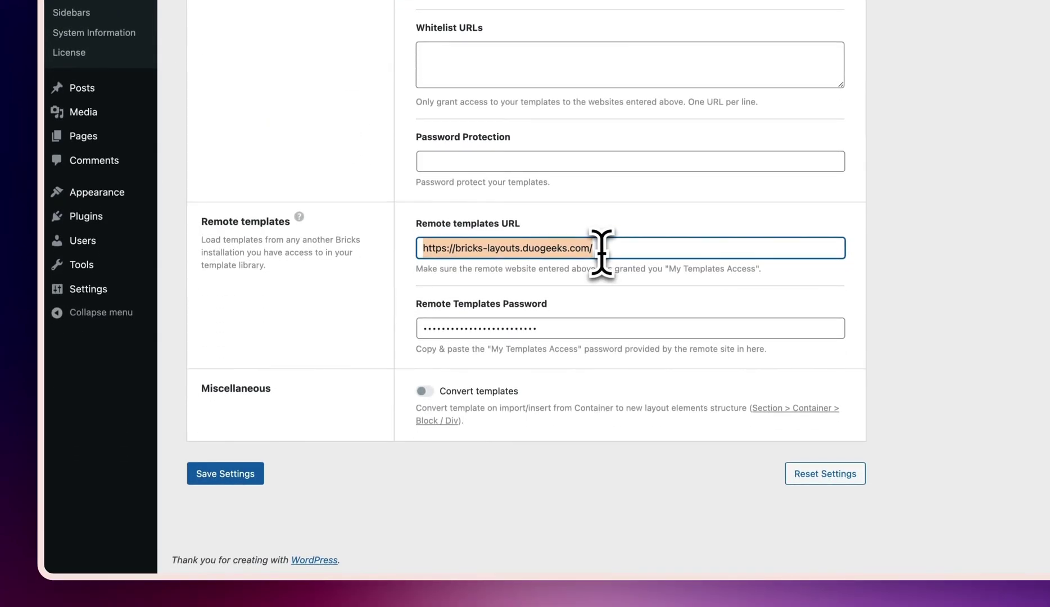
left_click(216, 479)
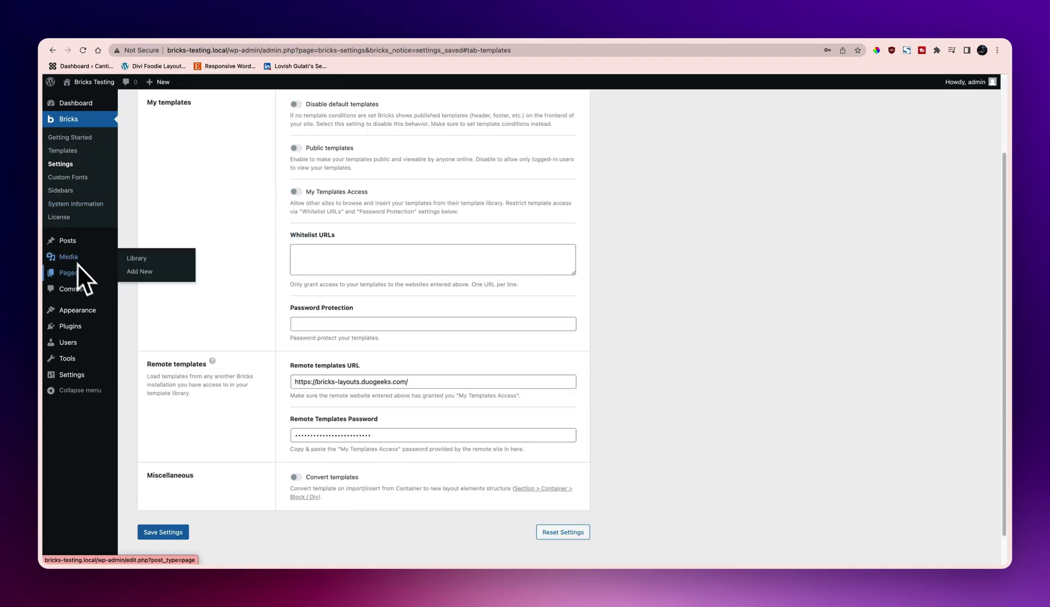
Step: Add a new blank page from Pages and publish it
mouse_move(104, 274)
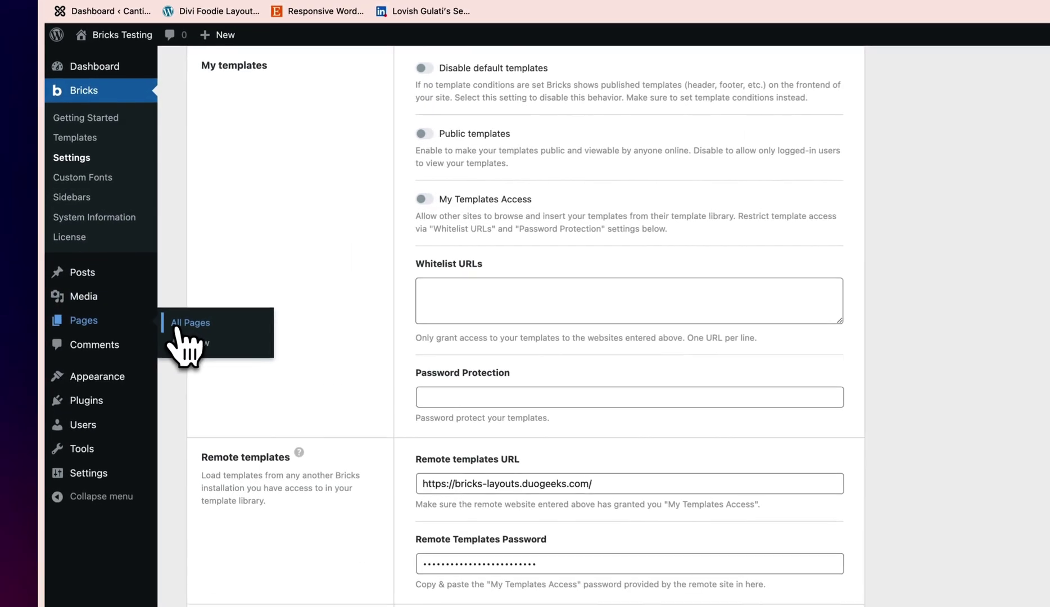
left_click(178, 326)
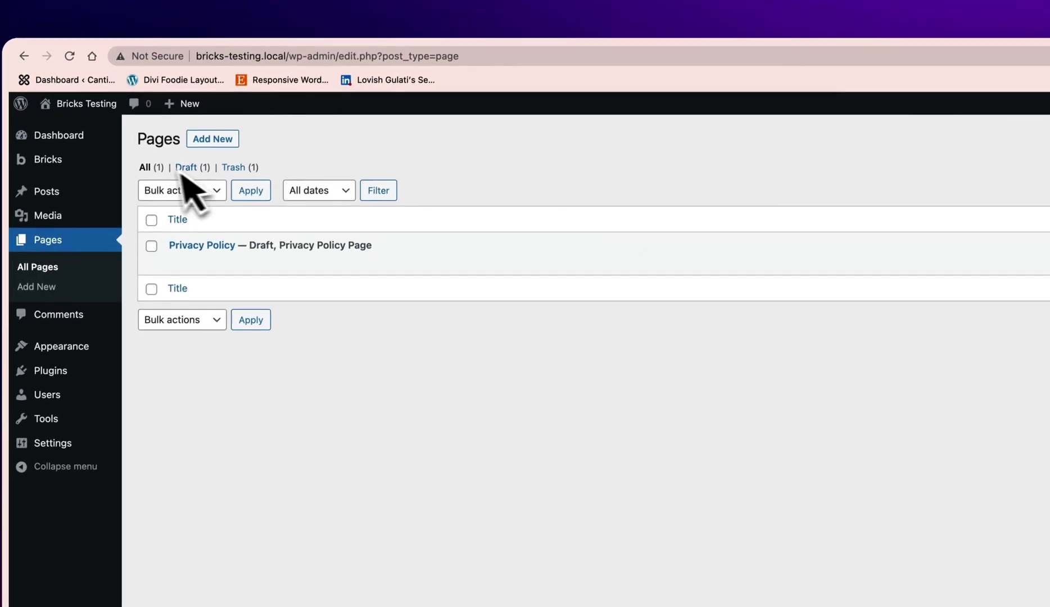
left_click(220, 141)
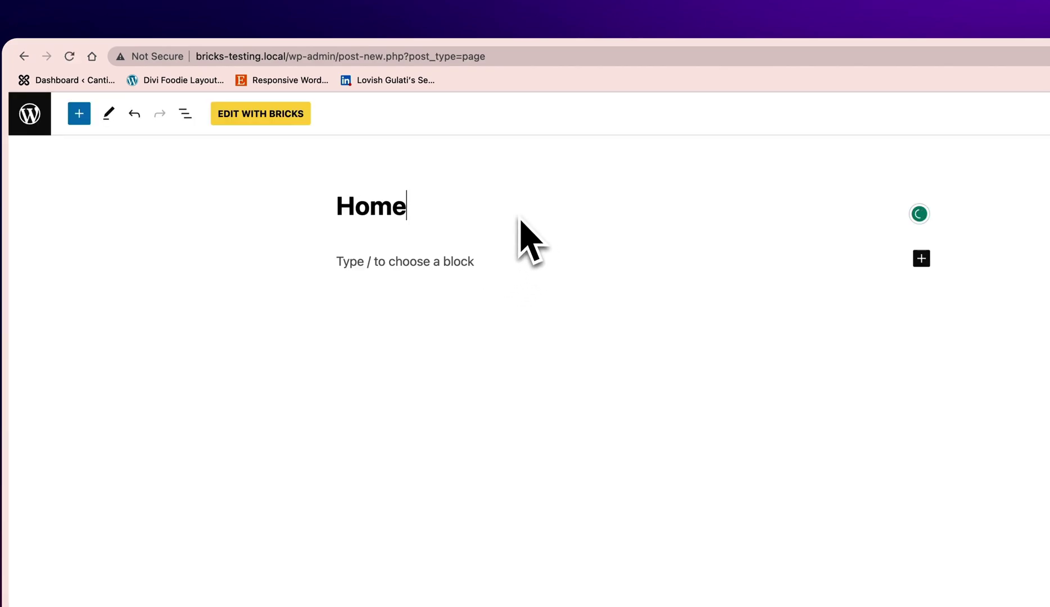
left_click(915, 113)
left_click(890, 115)
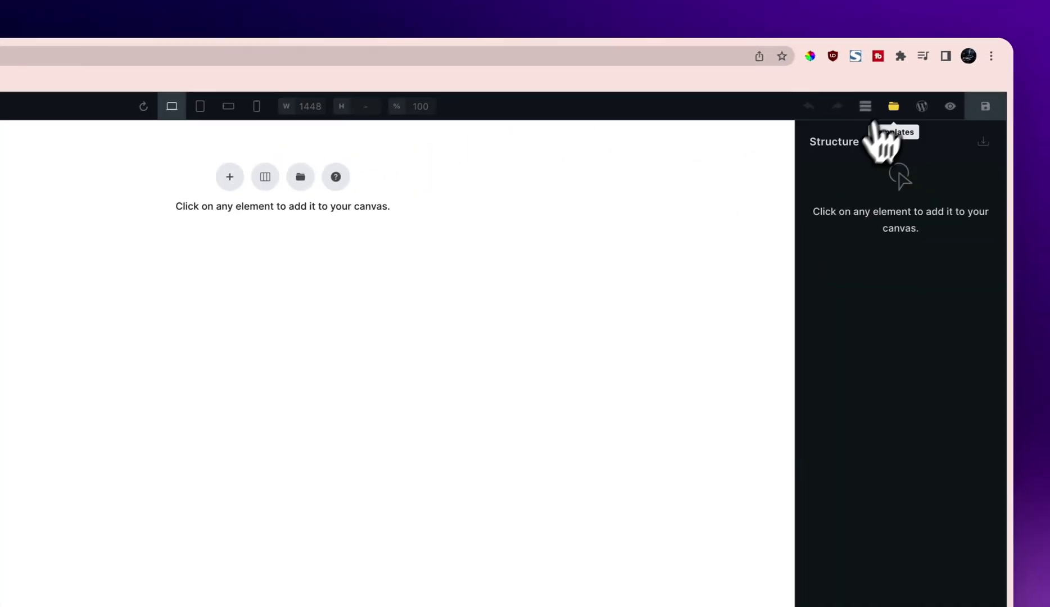
Step: Refresh the Remote Templates list in the template library with Import images enabled
left_click(894, 108)
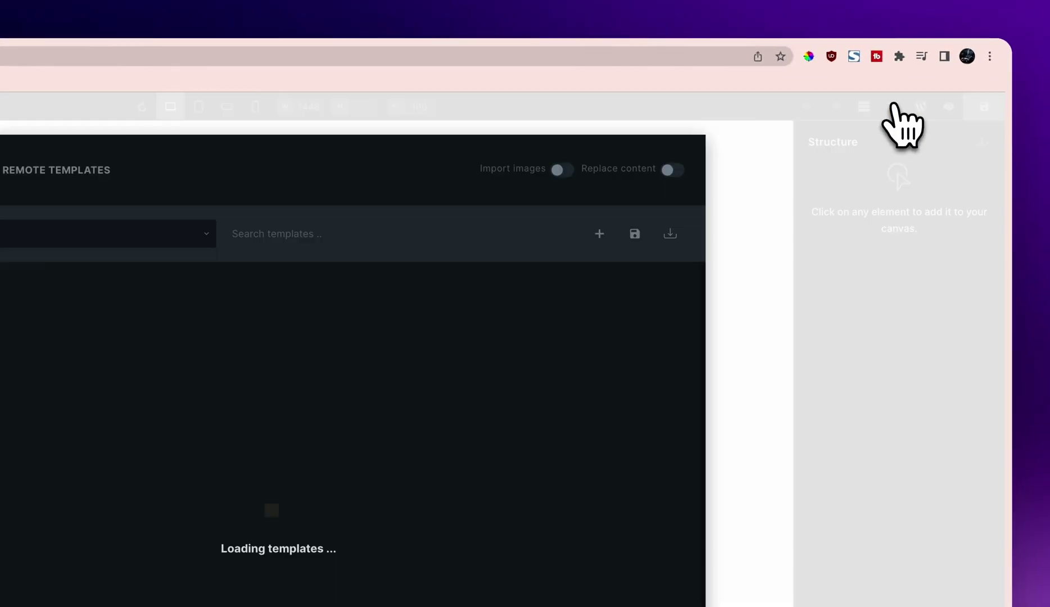
left_click(269, 171)
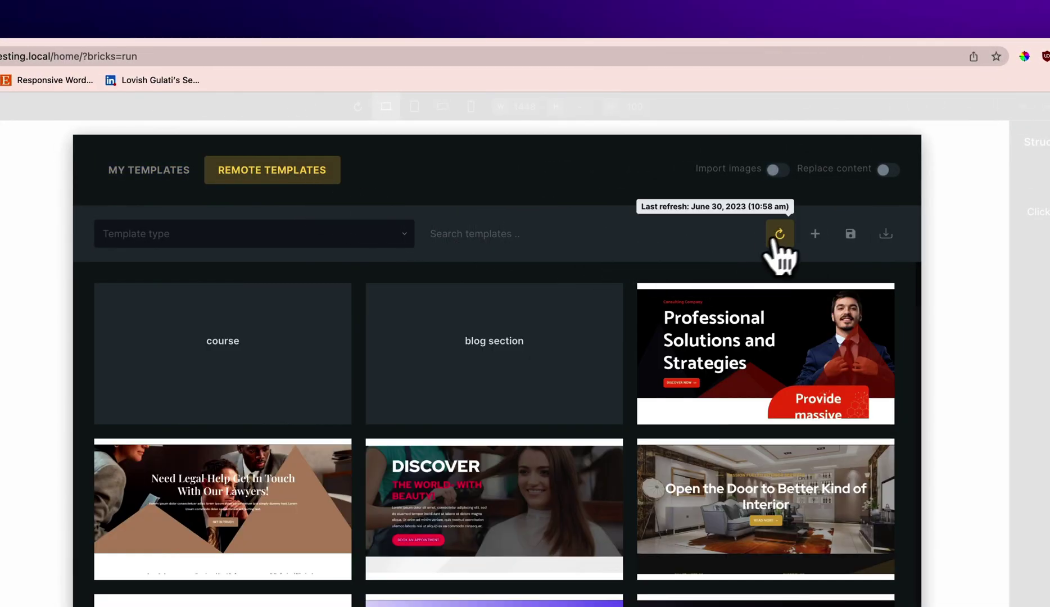
left_click(748, 235)
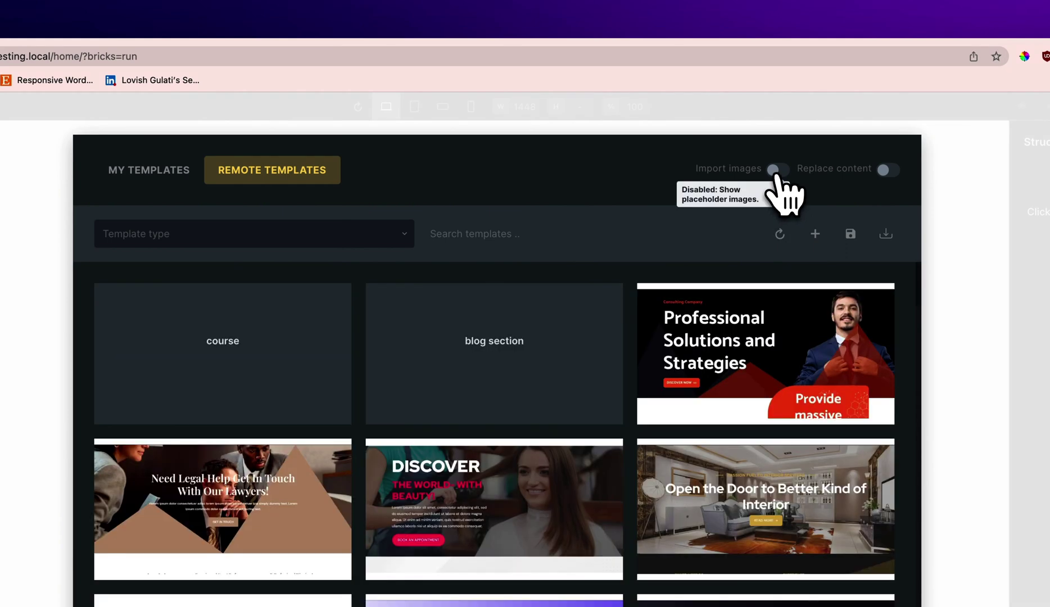
left_click(777, 171)
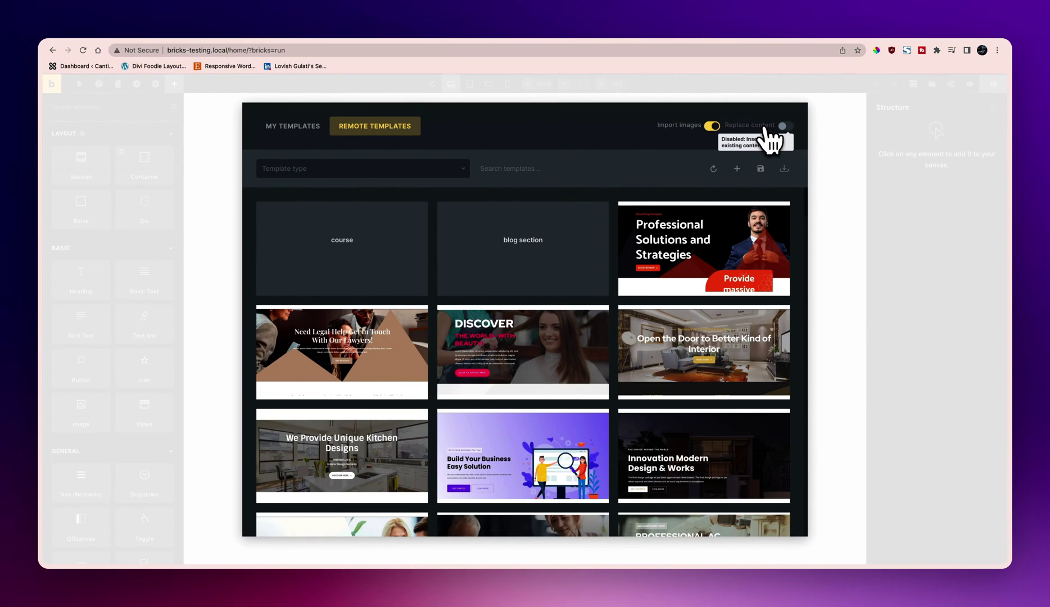
Step: Insert the Bricks Software IT Solution Layout template and accept its colour palette
scroll(574, 399, "down", 15)
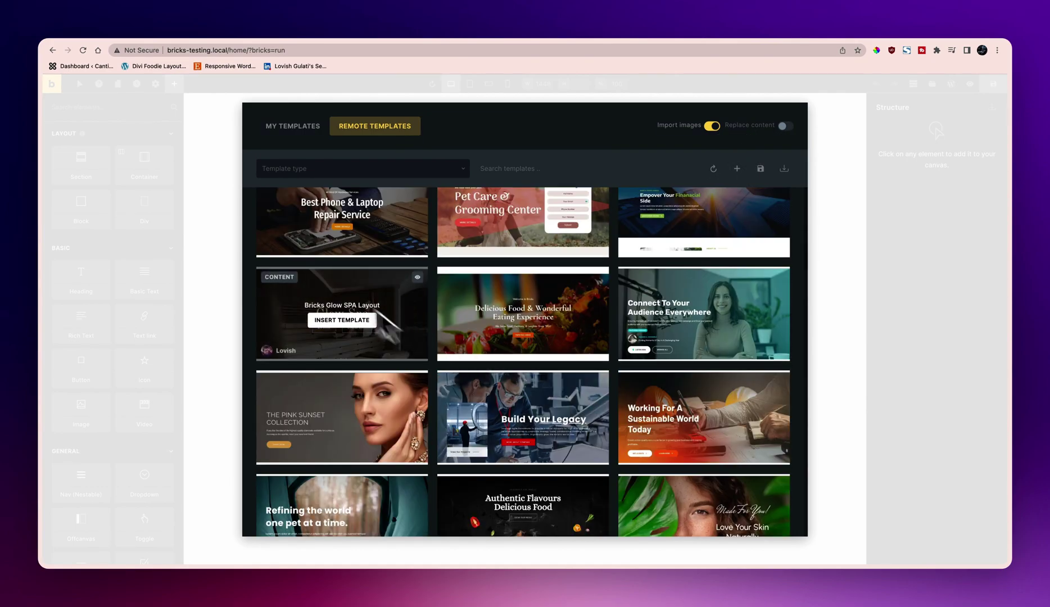
scroll(487, 339, "down", 5)
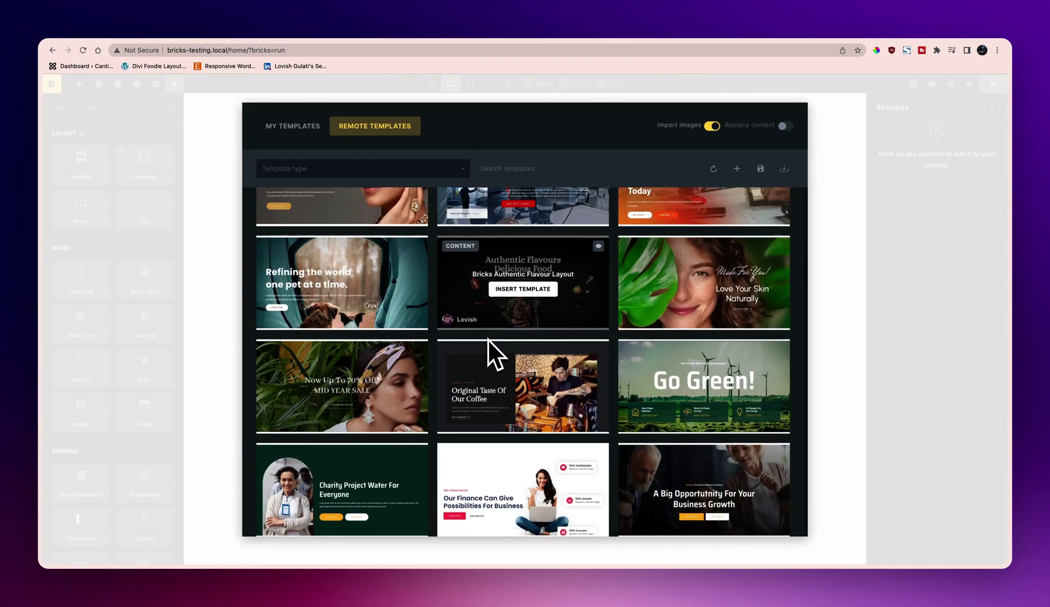
scroll(487, 339, "down", 7)
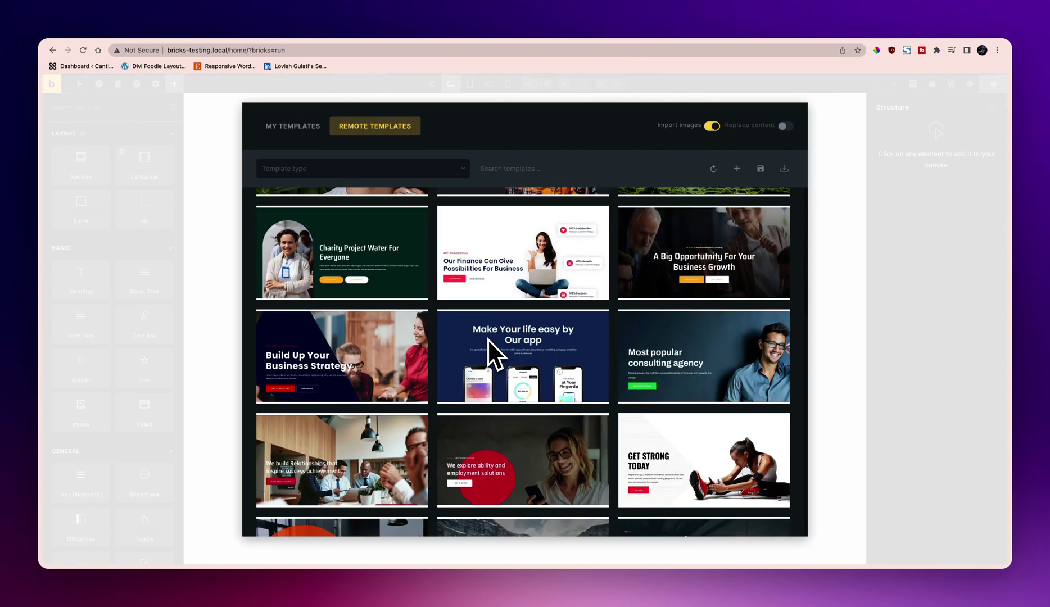
scroll(488, 339, "down", 4)
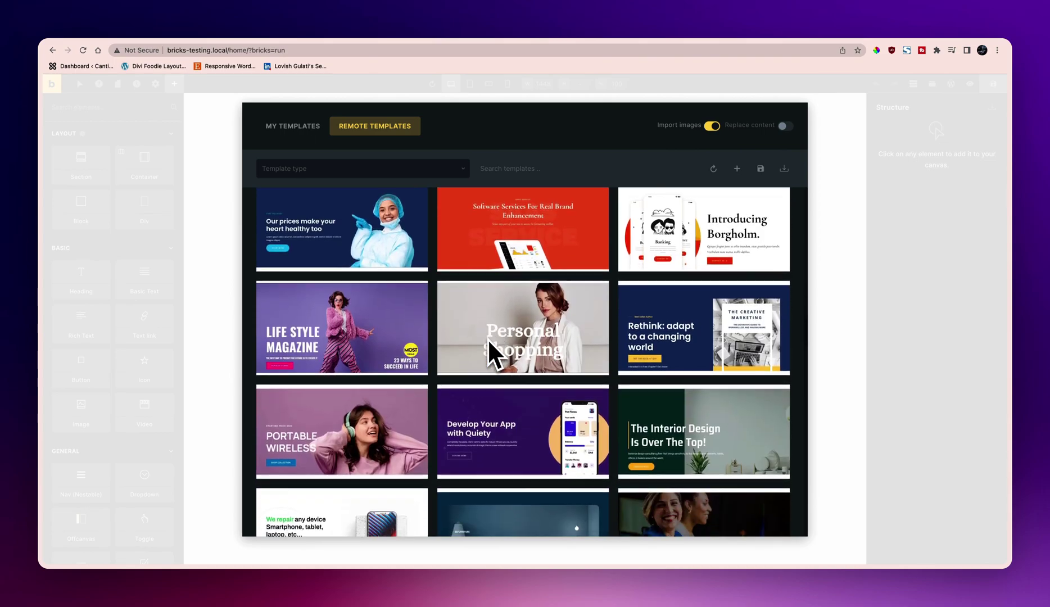
scroll(494, 406, "down", 1)
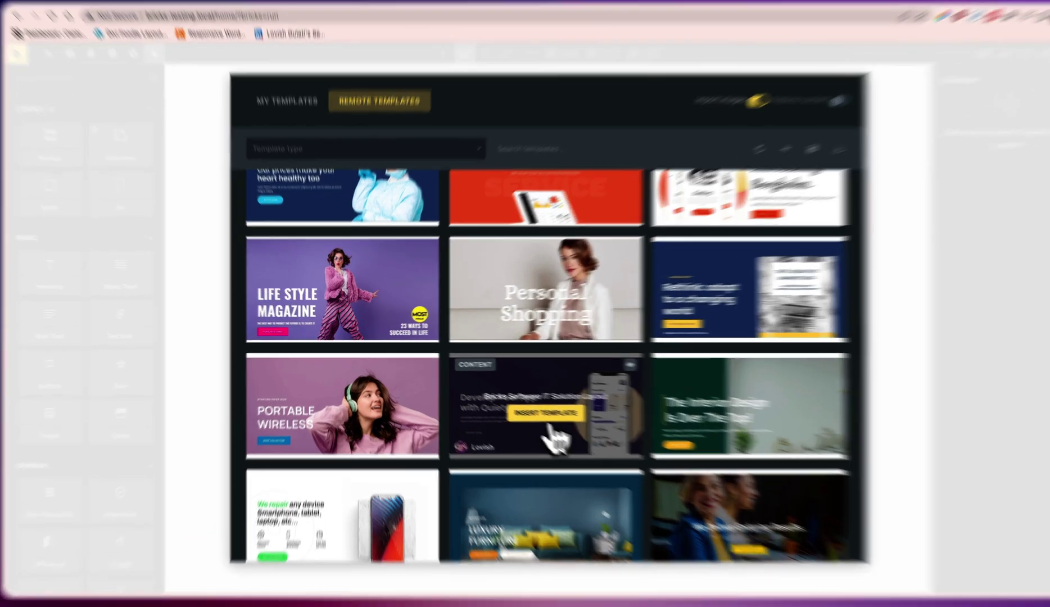
left_click(529, 405)
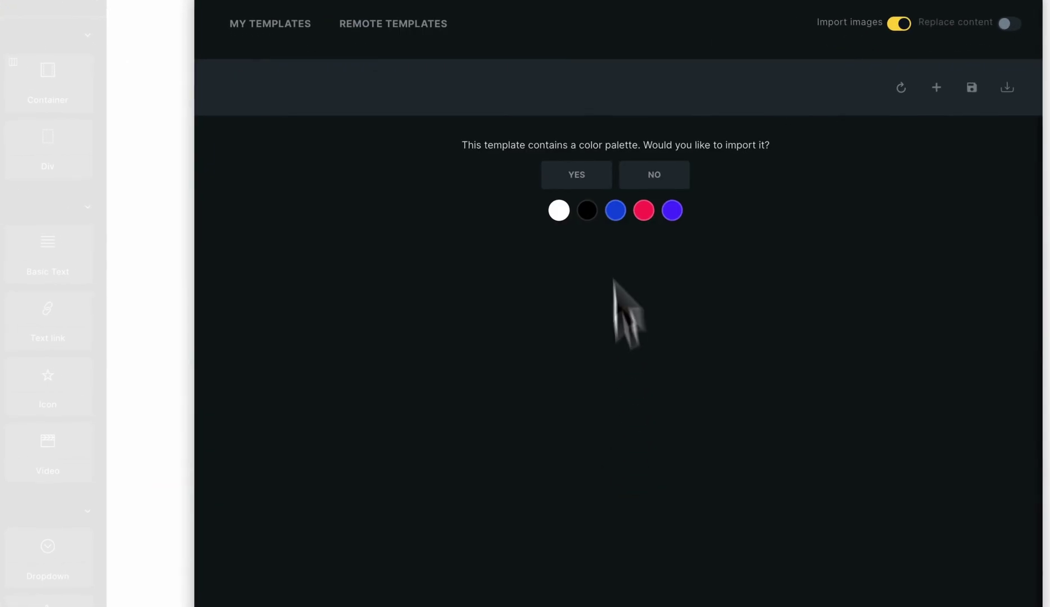
left_click(585, 186)
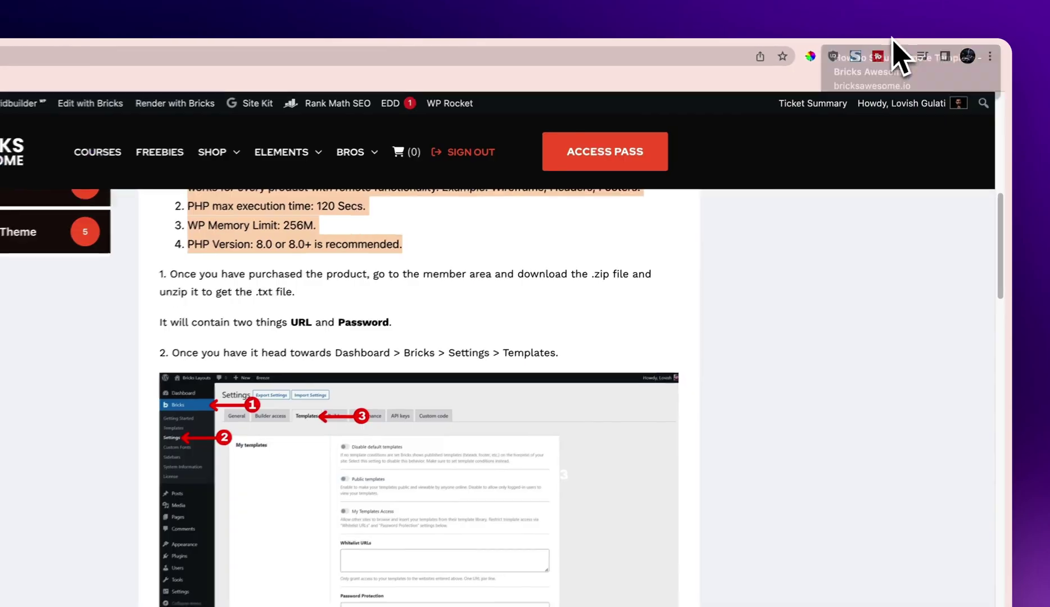
Step: Scroll through the How To Setup Remote Template guide to review its note and categories
scroll(625, 348, "down", 10)
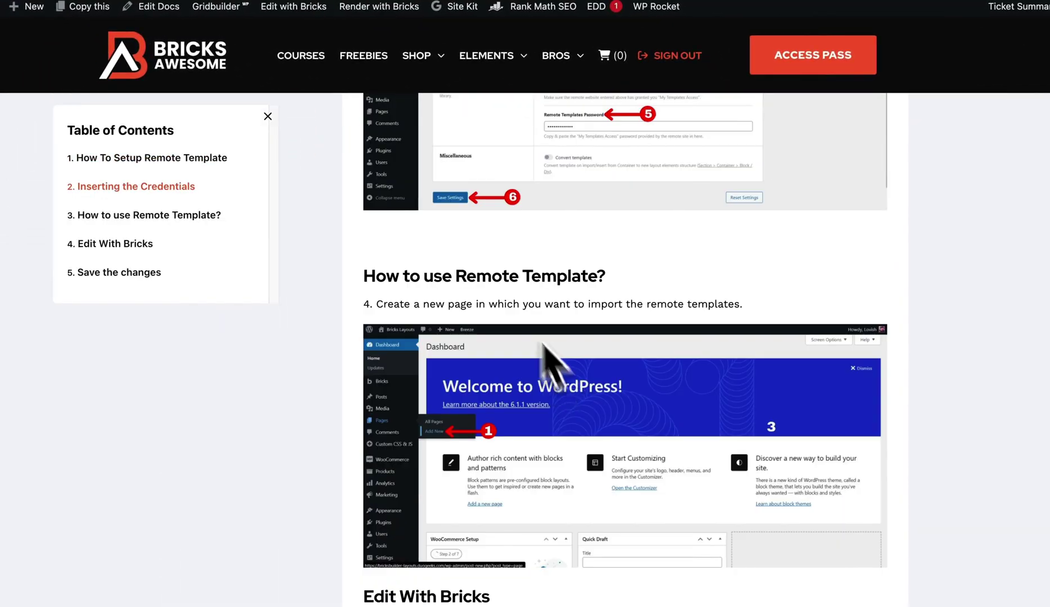
scroll(543, 344, "down", 10)
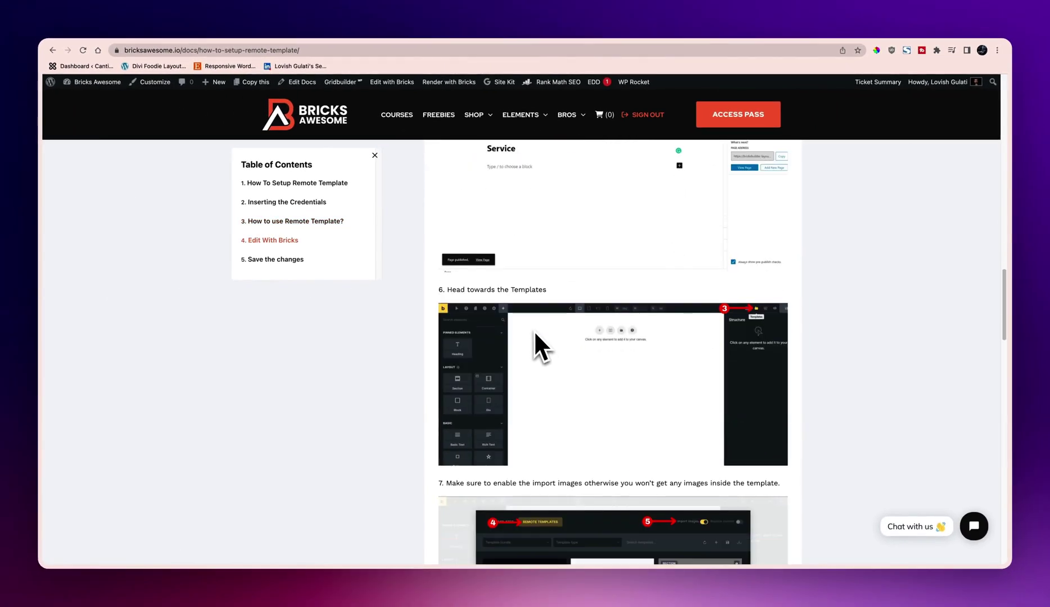
scroll(773, 305, "down", 5)
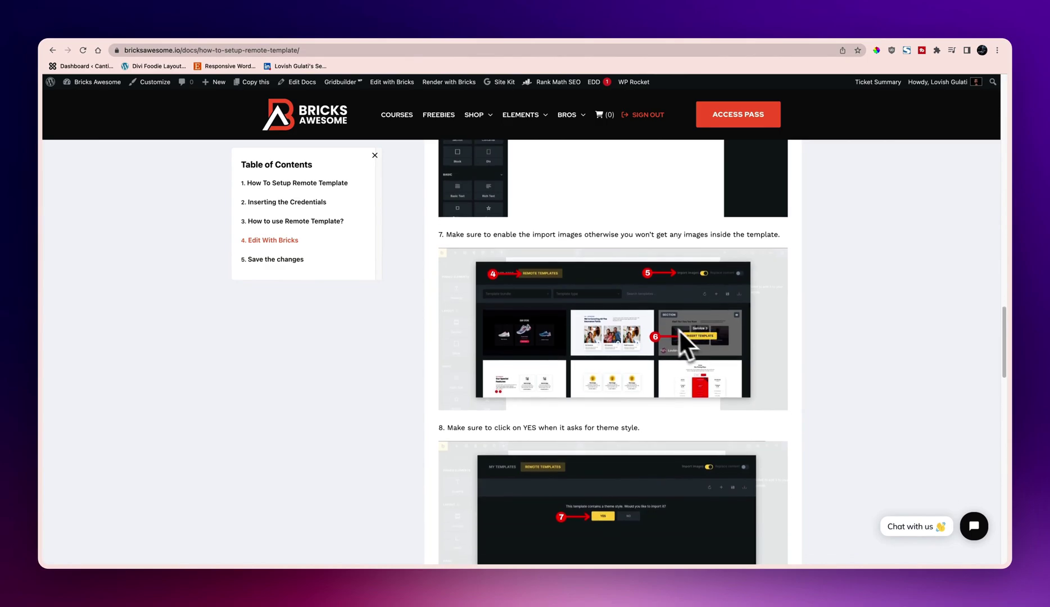
scroll(591, 354, "down", 10)
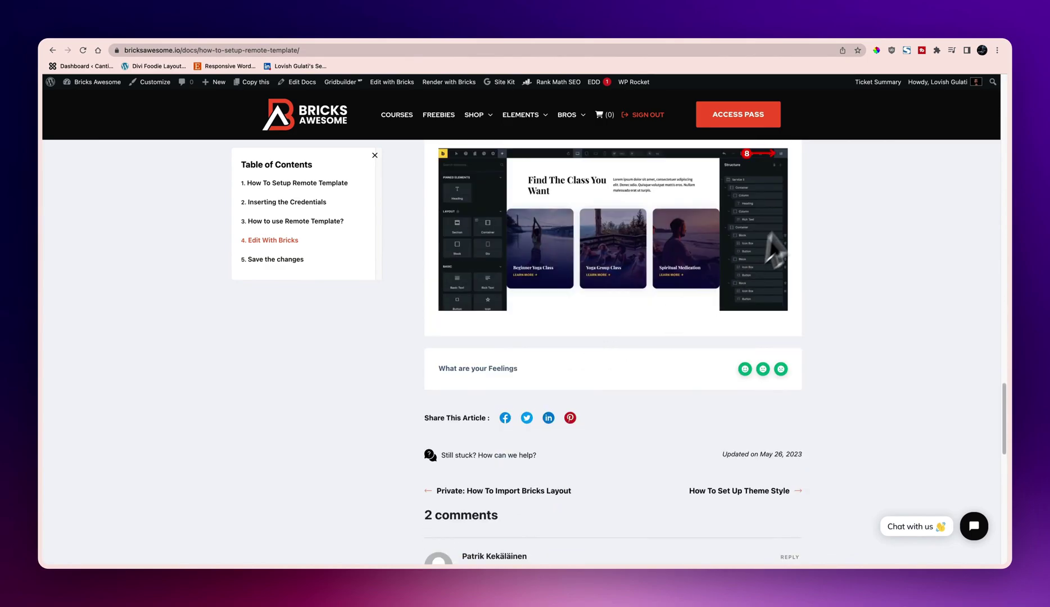
scroll(590, 337, "up", 5)
scroll(606, 300, "down", 6)
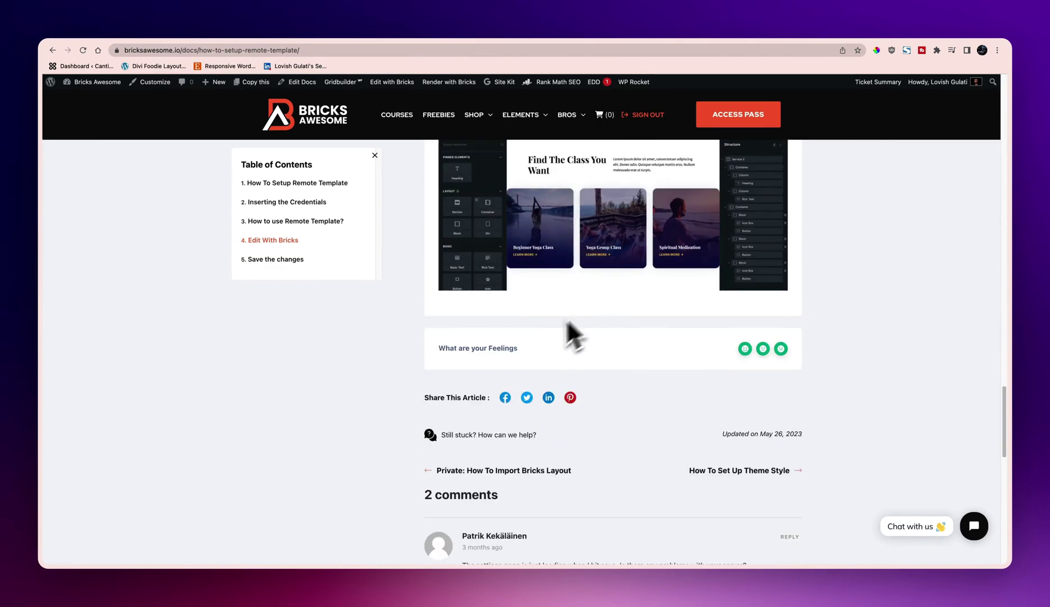
scroll(566, 329, "down", 3)
scroll(560, 323, "up", 20)
scroll(560, 323, "down", 3)
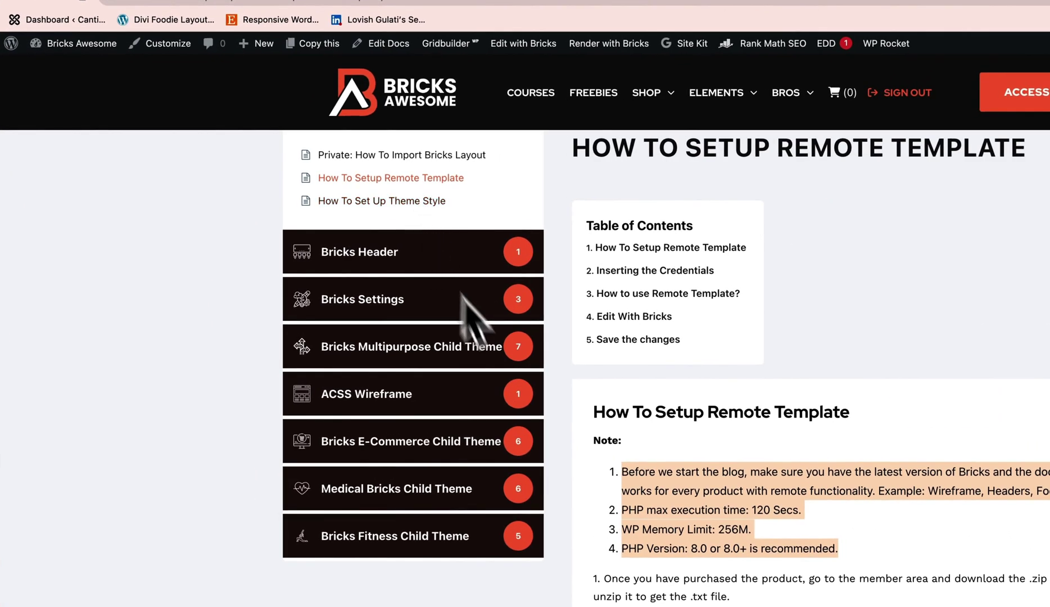
Step: Open the layout-theme-style link from the theme style guide and find the Software IT Solution entry with 'soft'
left_click(388, 202)
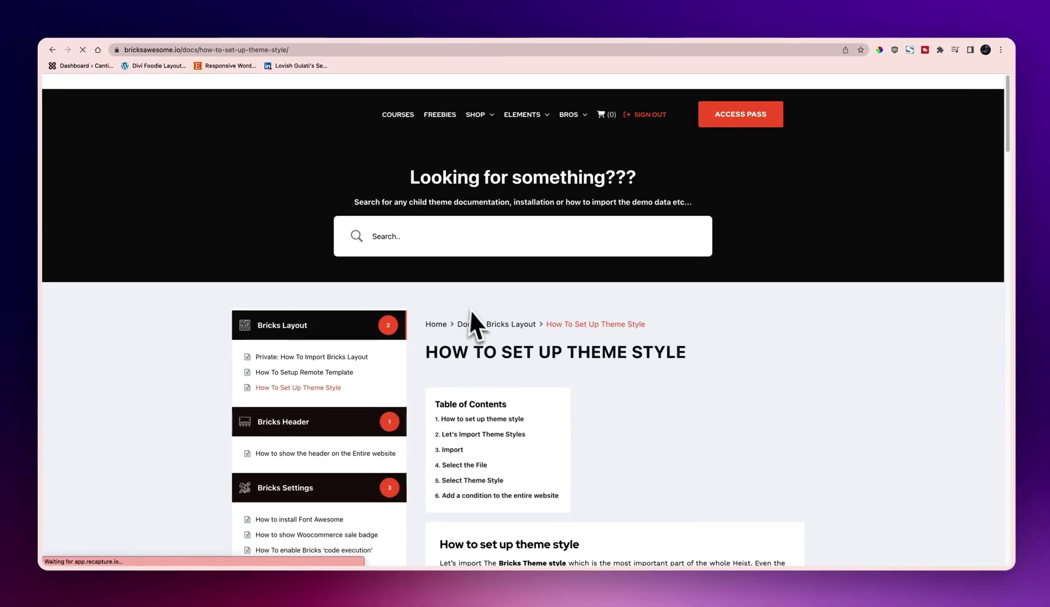
scroll(469, 310, "down", 7)
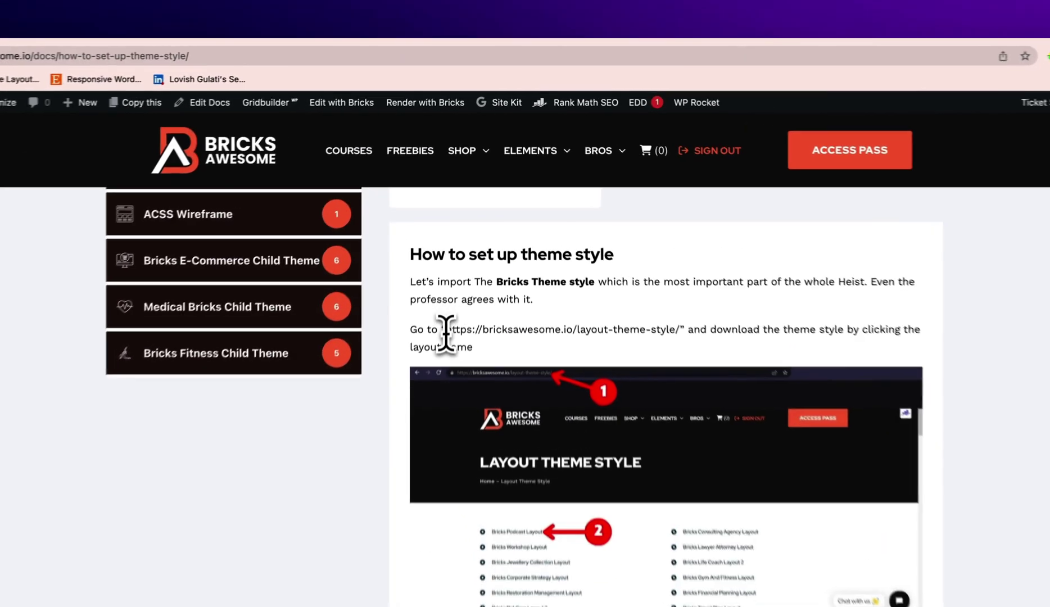
left_click_drag(464, 237, 597, 238)
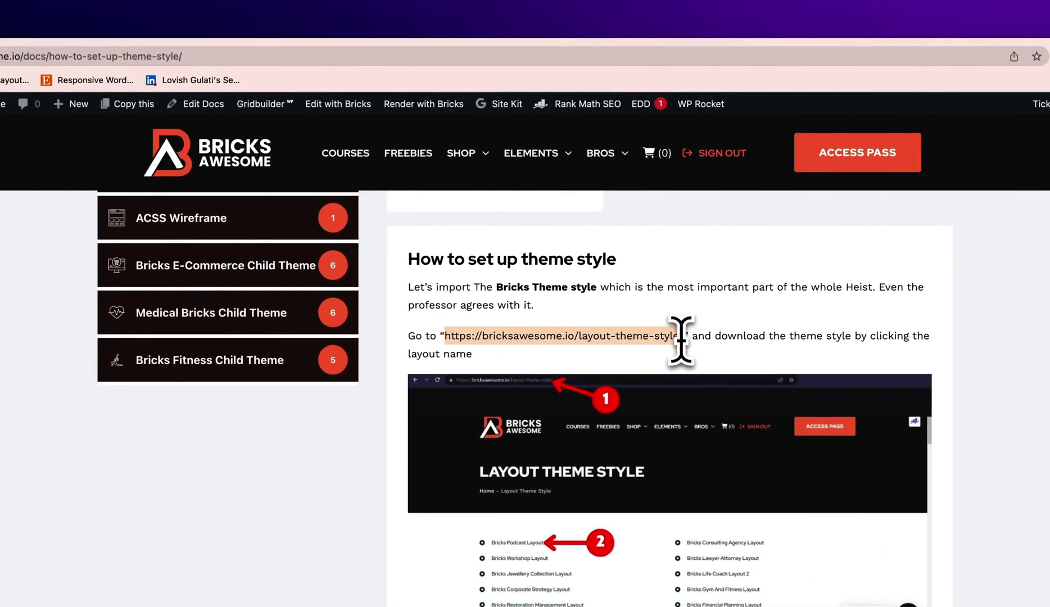
right_click(658, 338)
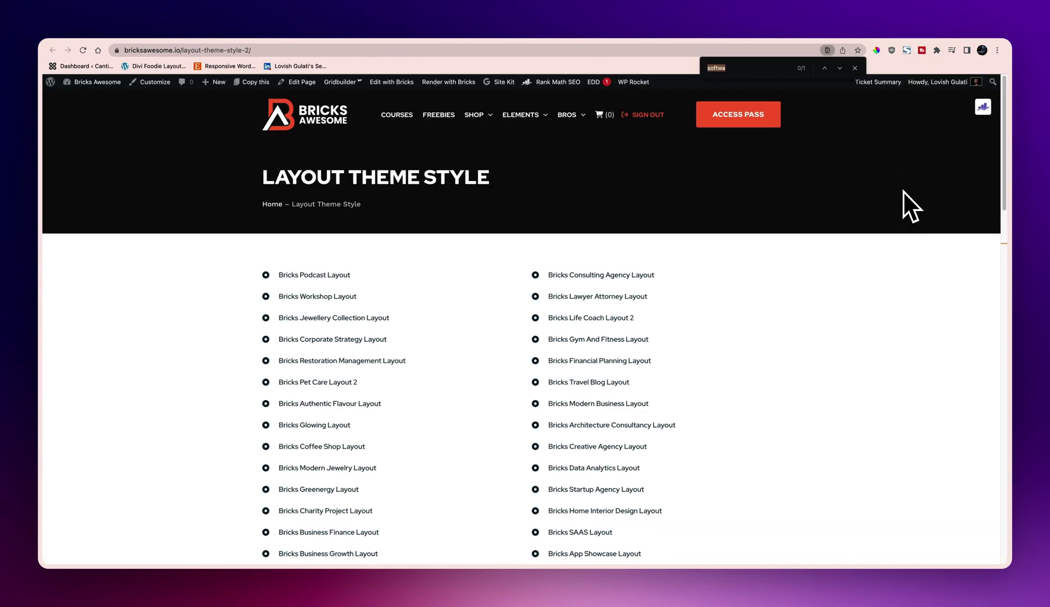
type("soft")
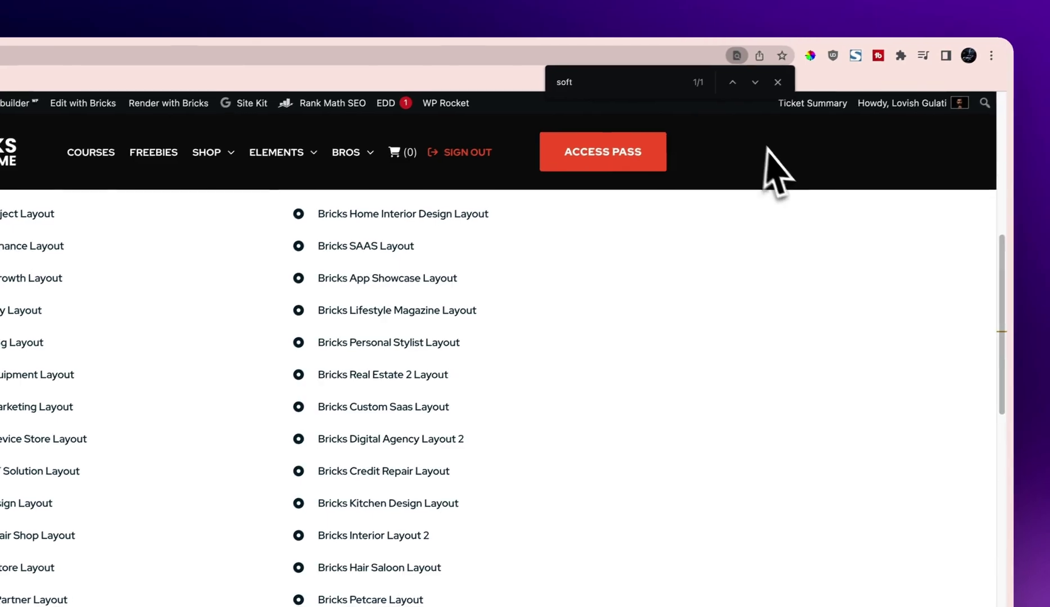
left_click(778, 85)
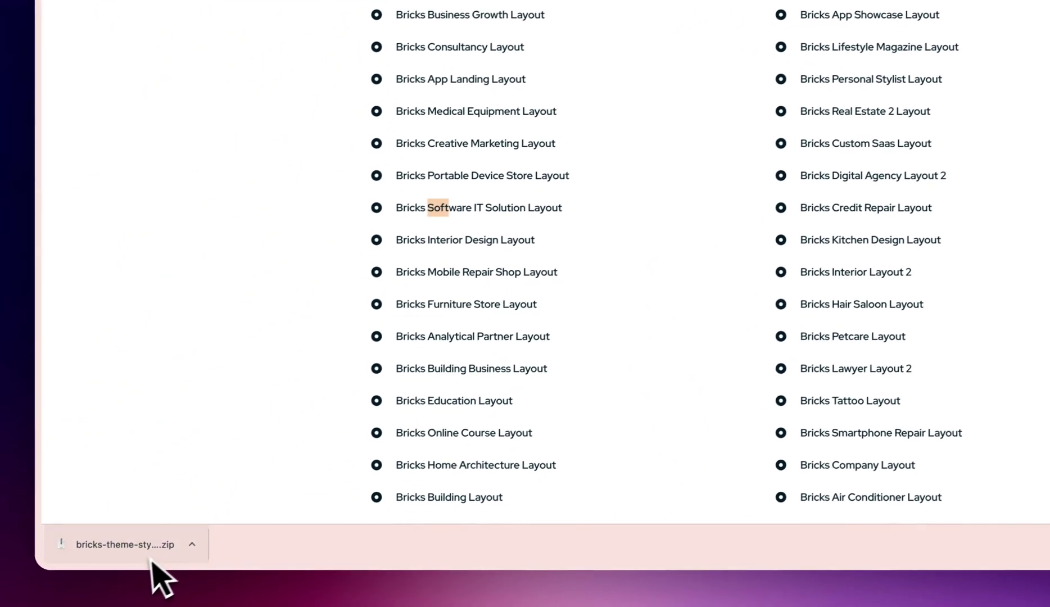
Step: Unzip the theme style archive and drag bricks-theme-style-multicolor_theme 3.json onto Chrome
left_click(148, 554)
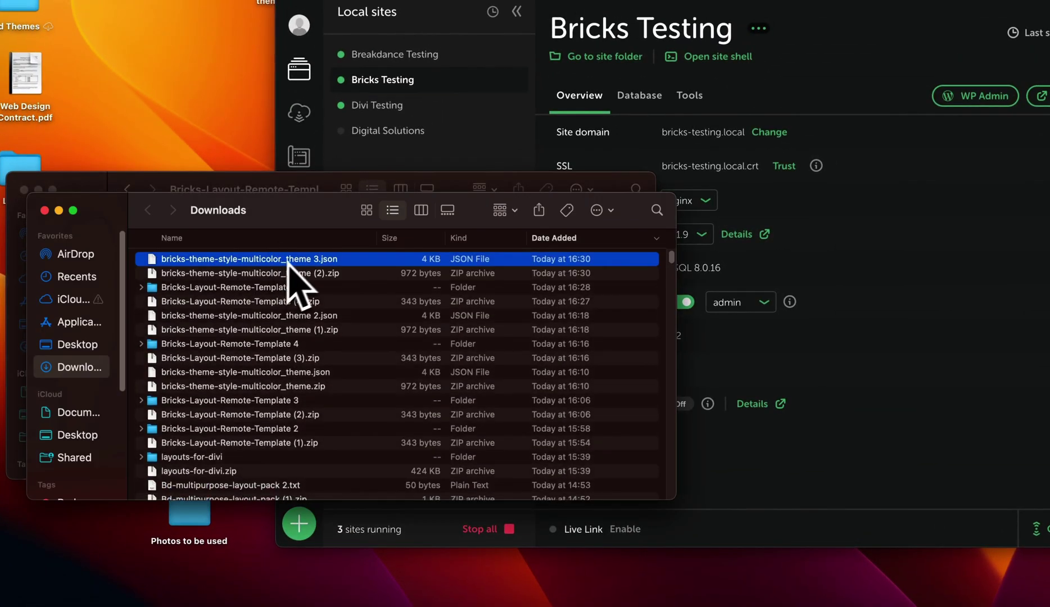
left_click_drag(304, 265, 1045, 606)
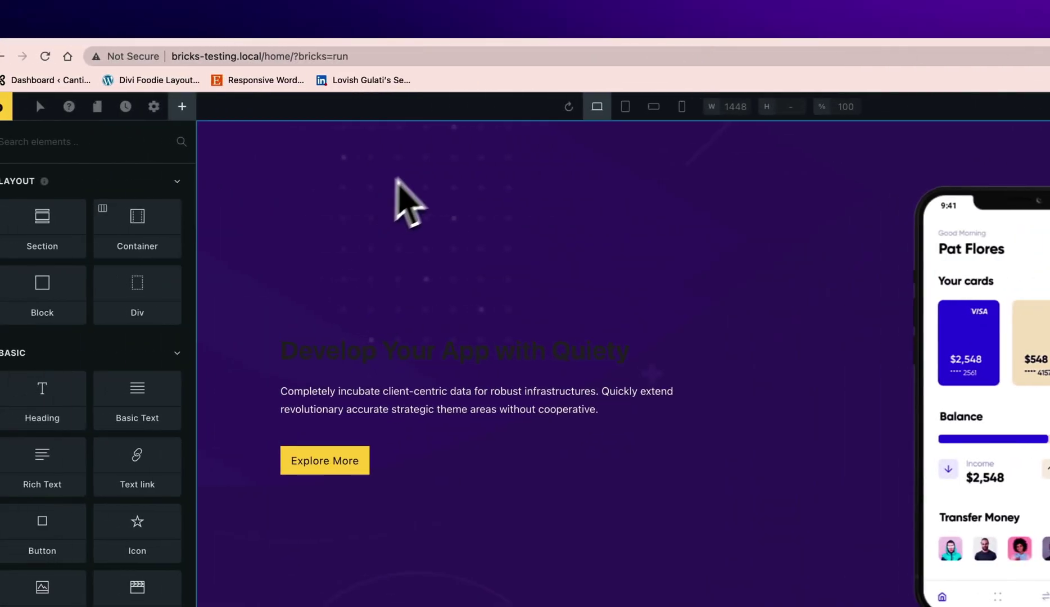
Step: Import the Multicolor theme style JSON through the builder's Theme Styles settings
left_click(153, 106)
left_click(128, 178)
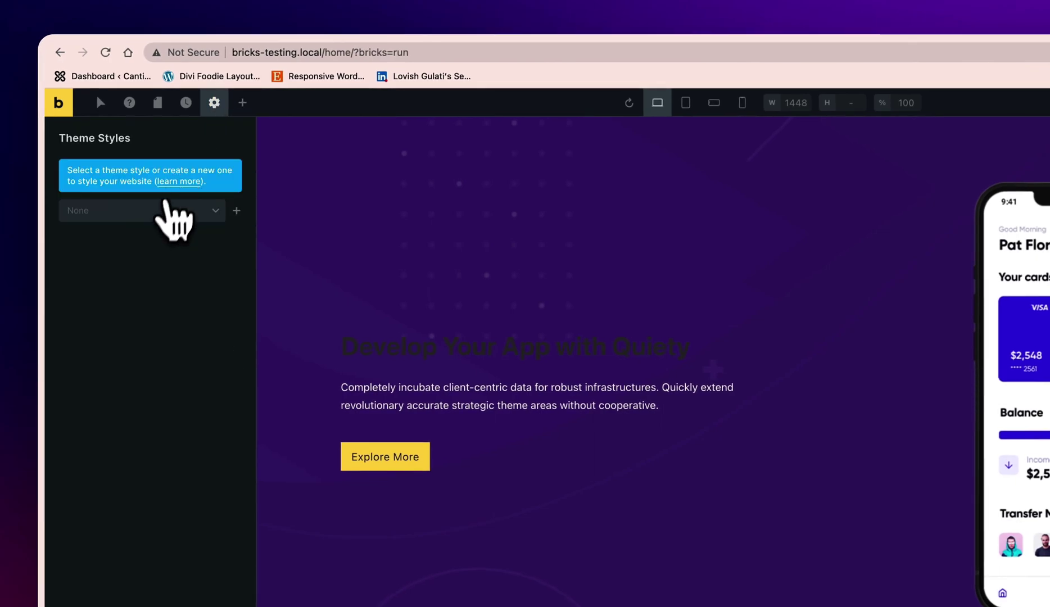
left_click(165, 210)
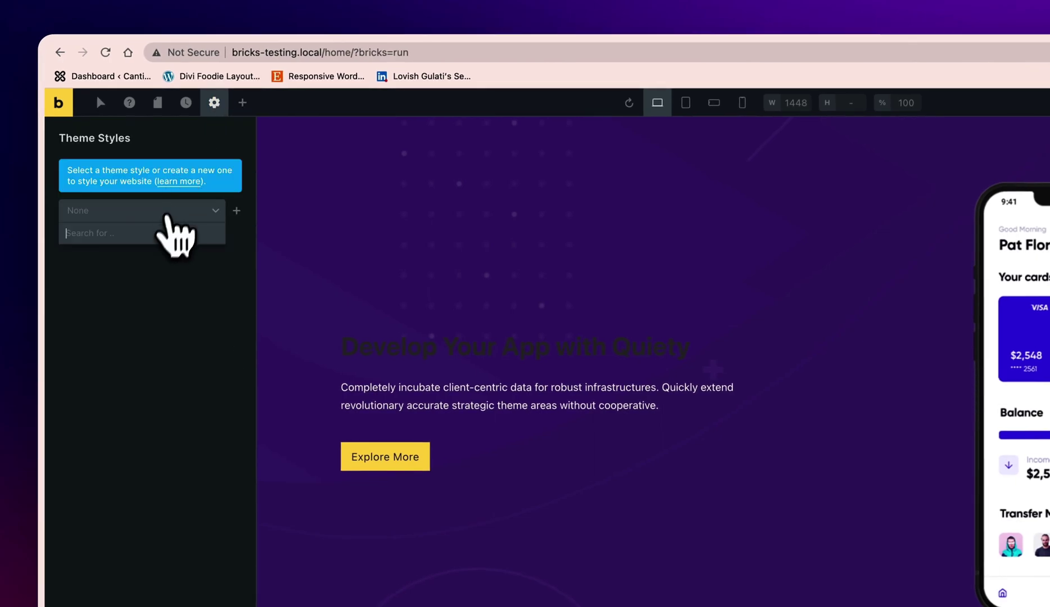
left_click(237, 211)
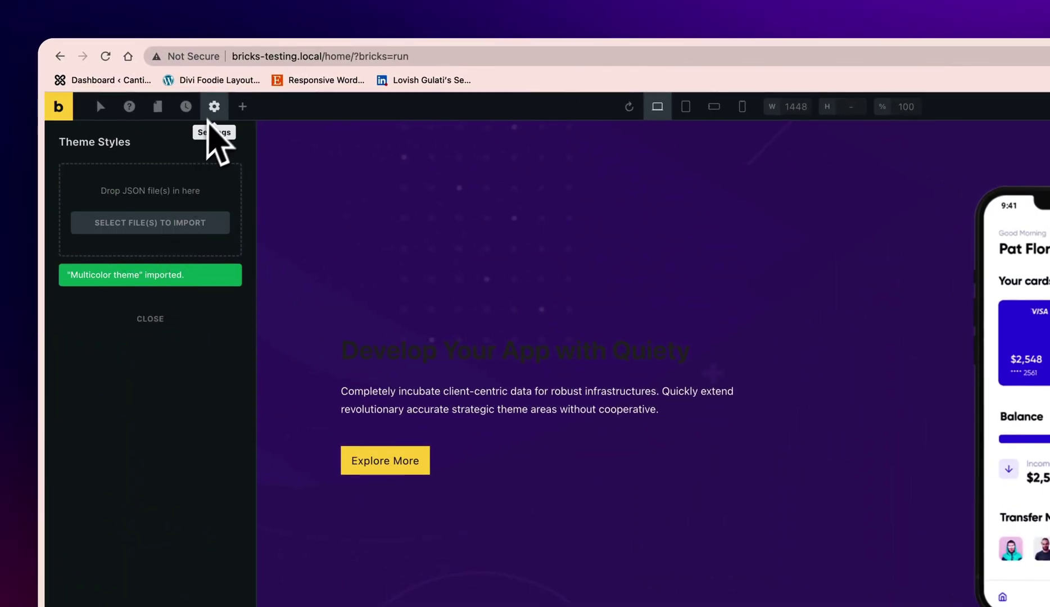
Step: Select the Multicolor theme style and replace its Individual condition with Entire website
left_click(214, 108)
left_click(168, 186)
left_click(185, 215)
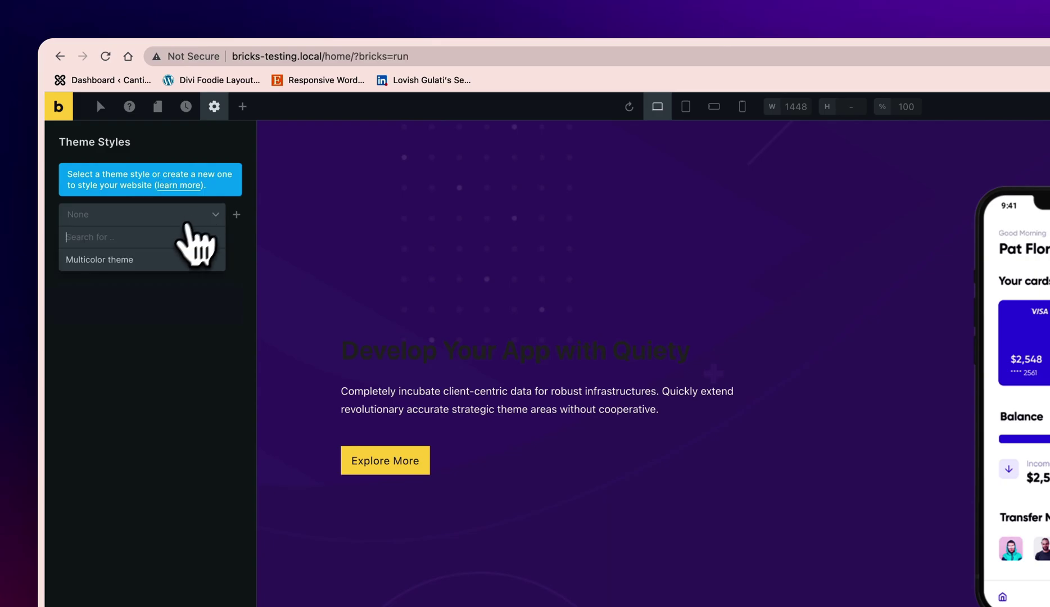
left_click(160, 258)
left_click(191, 271)
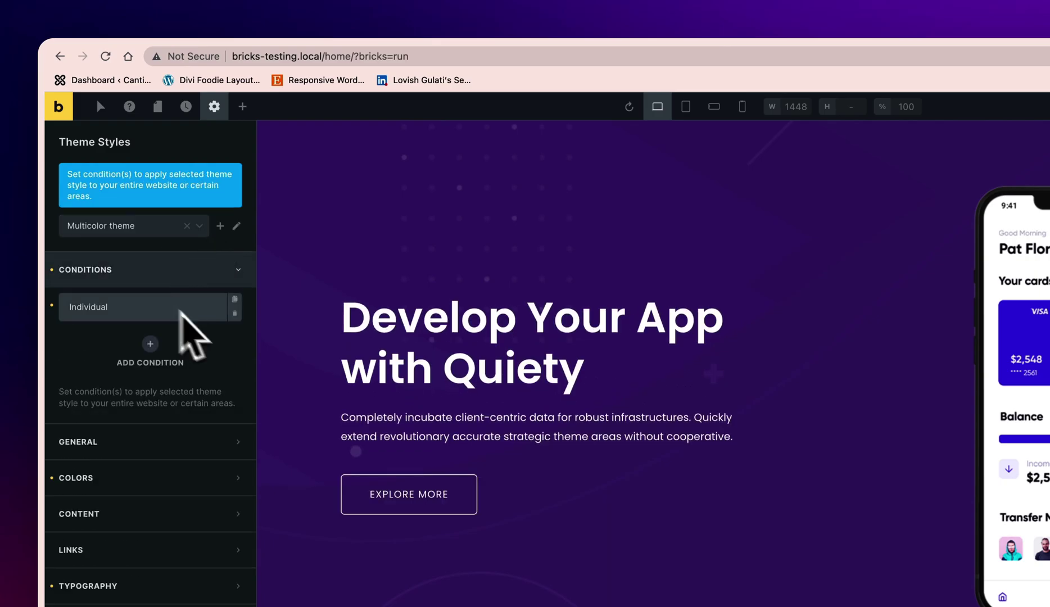
left_click(235, 313)
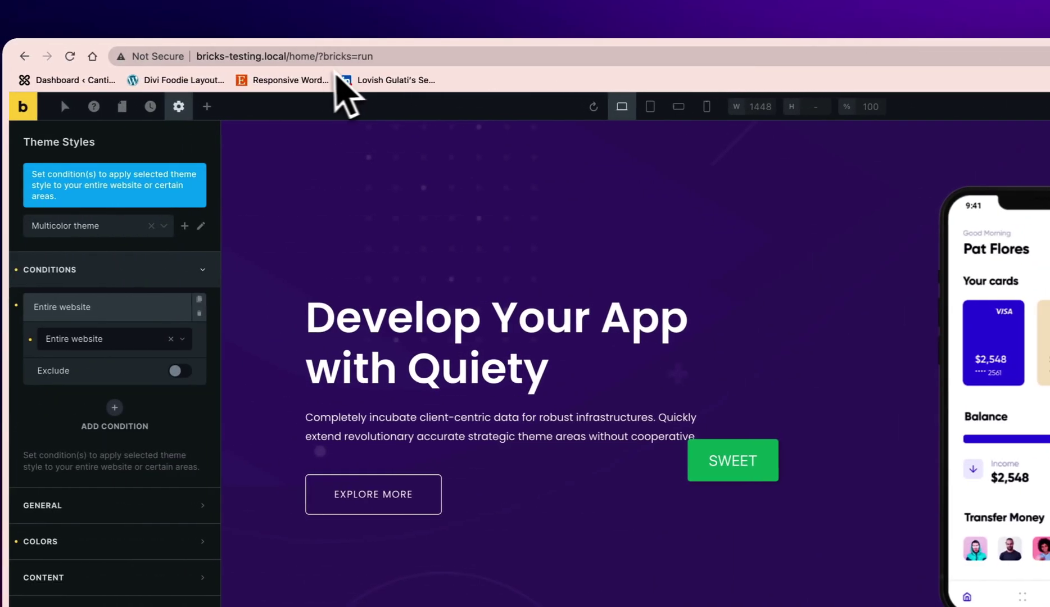
Step: Remove ?bricks=run from the address to load the live page at bricks-testing.local/home/
left_click(346, 59)
key("BackSpace")
key("BackSpace")
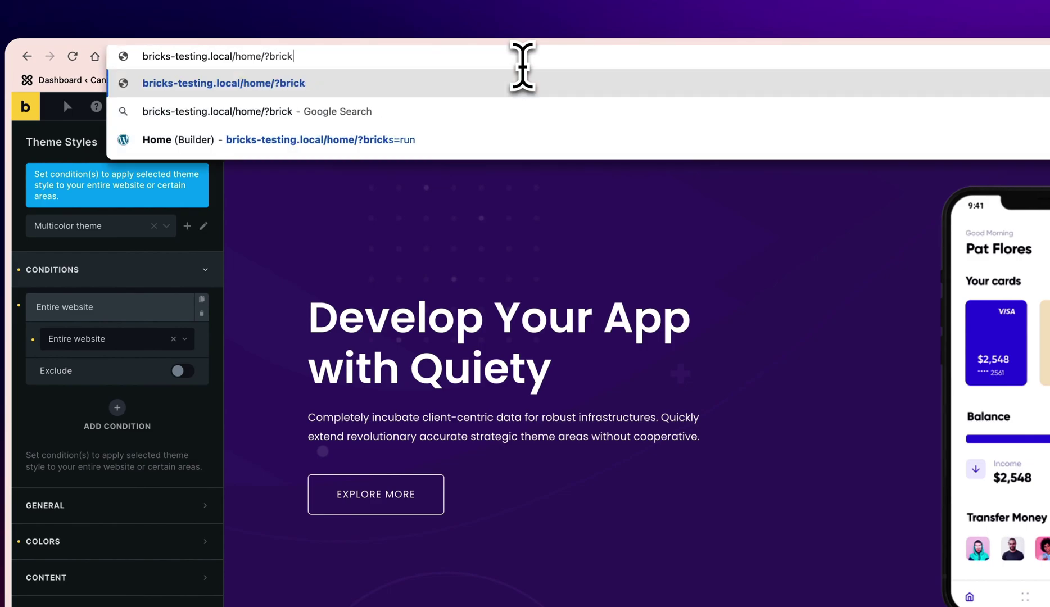
key("BackSpace")
key("BackSpace")
key("BackSpace")
key("BackSpace")
key("BackSpace")
key("BackSpace")
key("Return")
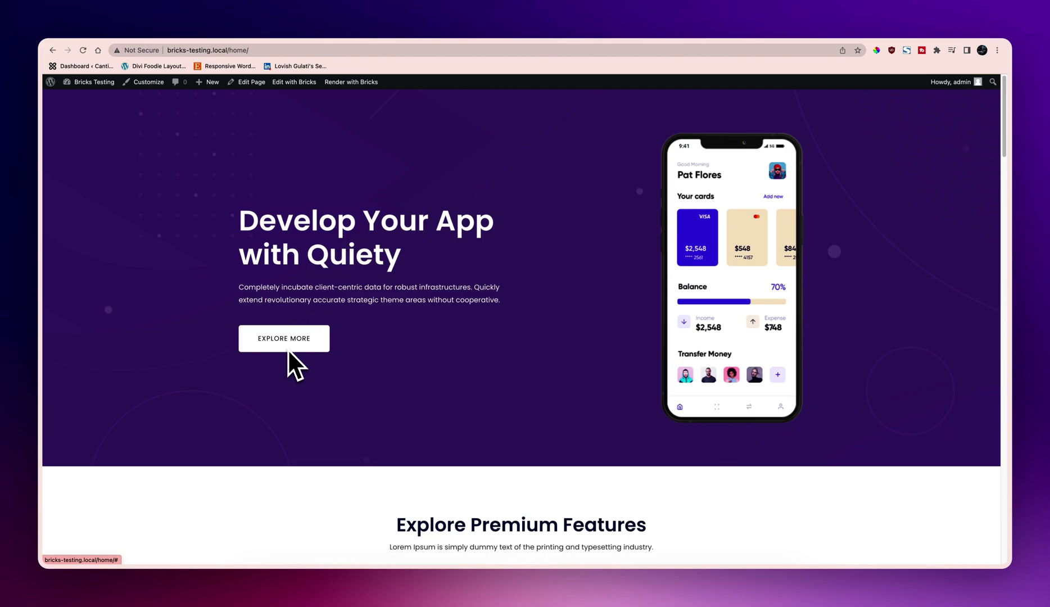
Step: Scroll through the styled features, testimonials and Get The App Now sections
scroll(344, 332, "down", 6)
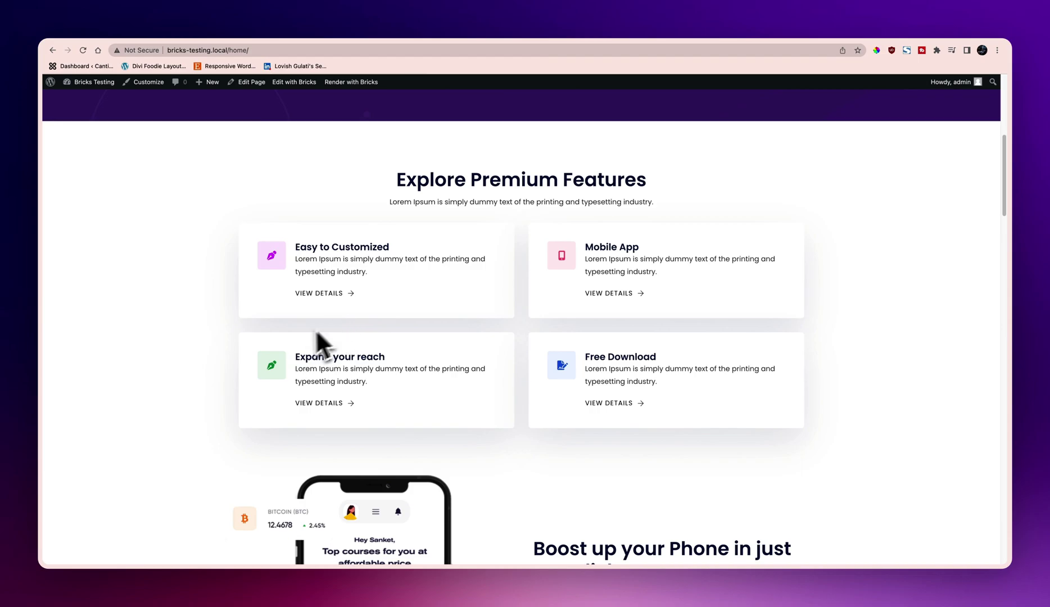
scroll(315, 329, "down", 4)
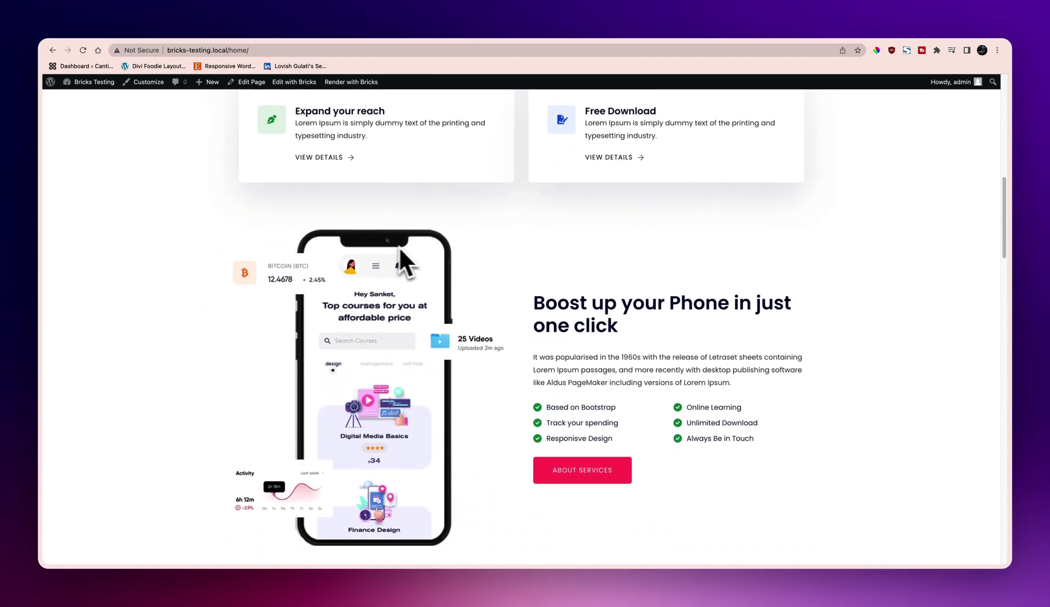
scroll(583, 321, "down", 4)
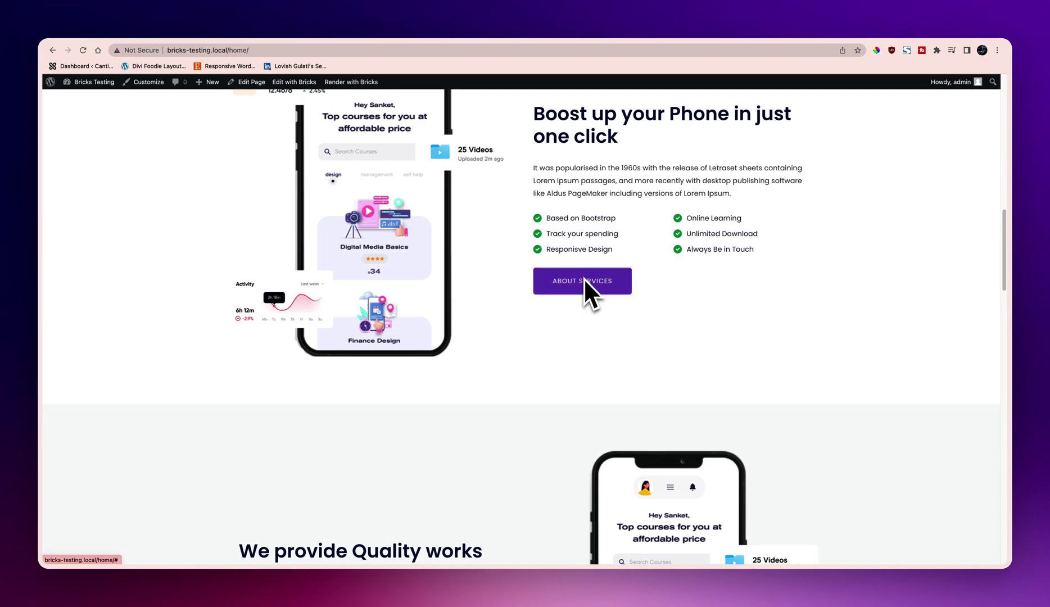
scroll(584, 279, "down", 9)
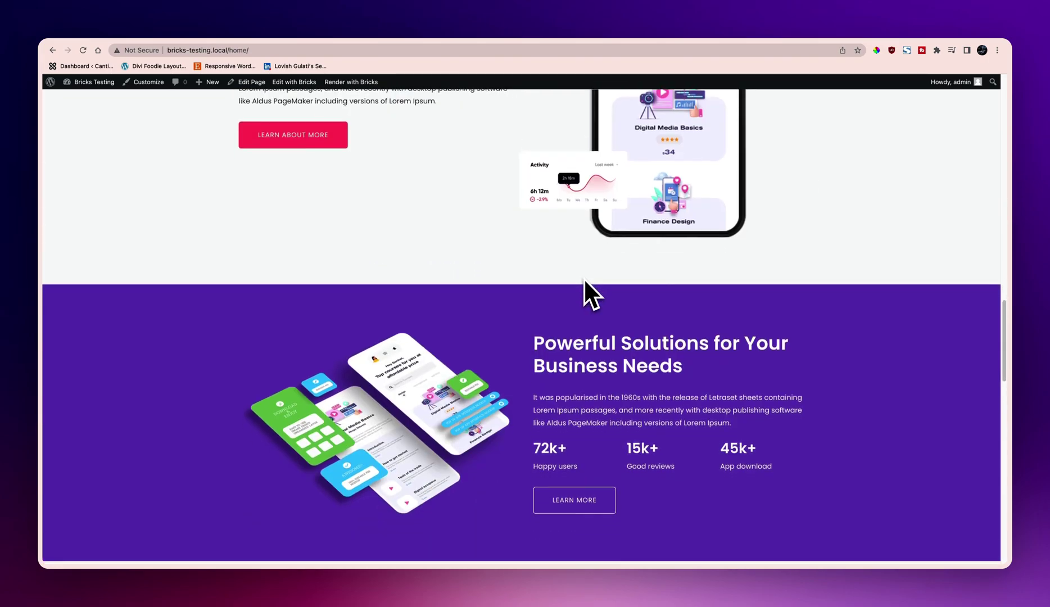
scroll(585, 281, "down", 4)
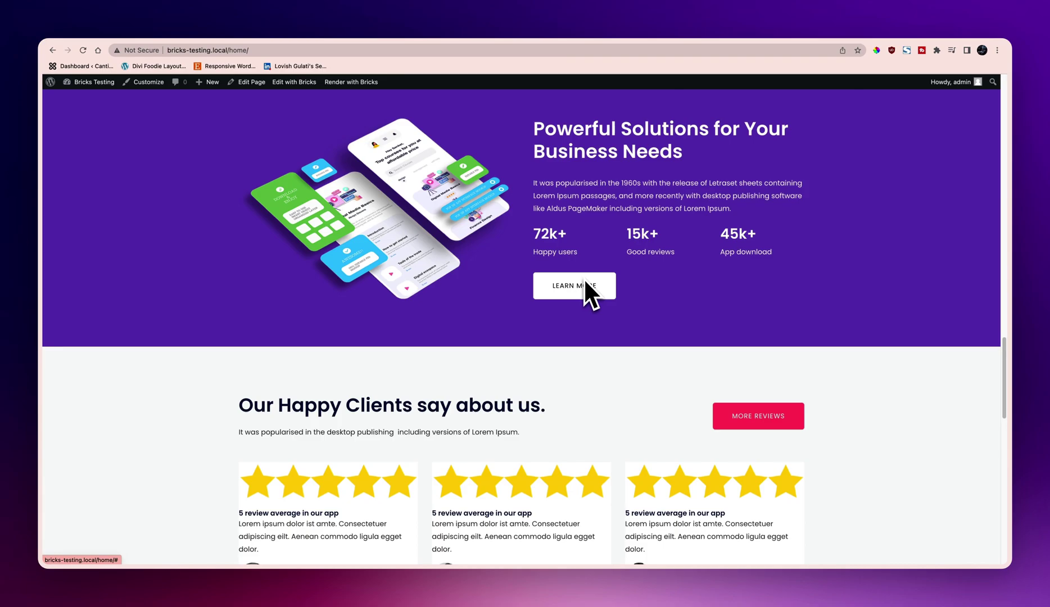
scroll(584, 281, "down", 7)
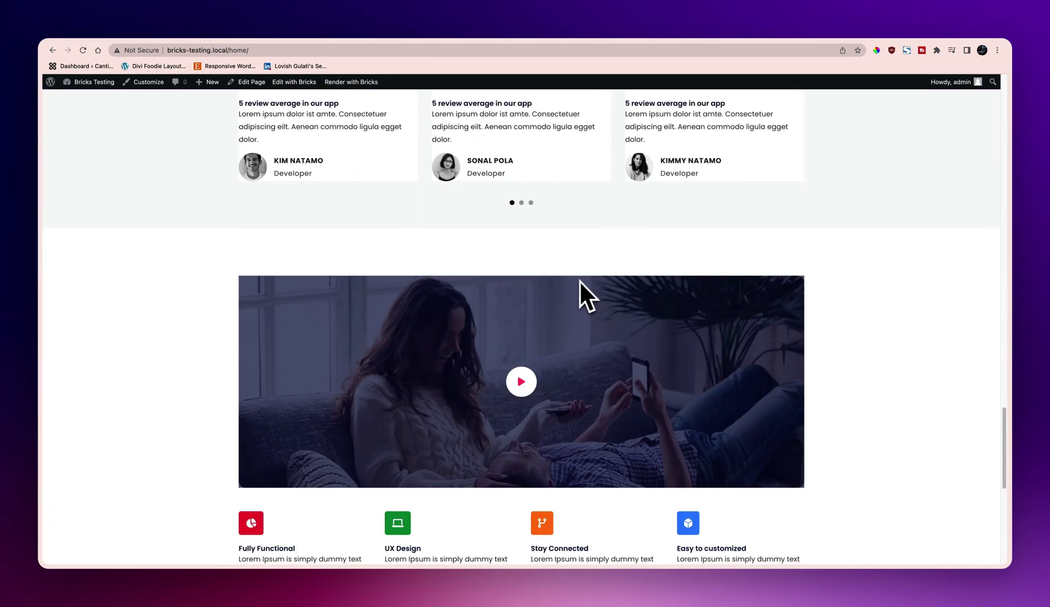
scroll(581, 287, "down", 7)
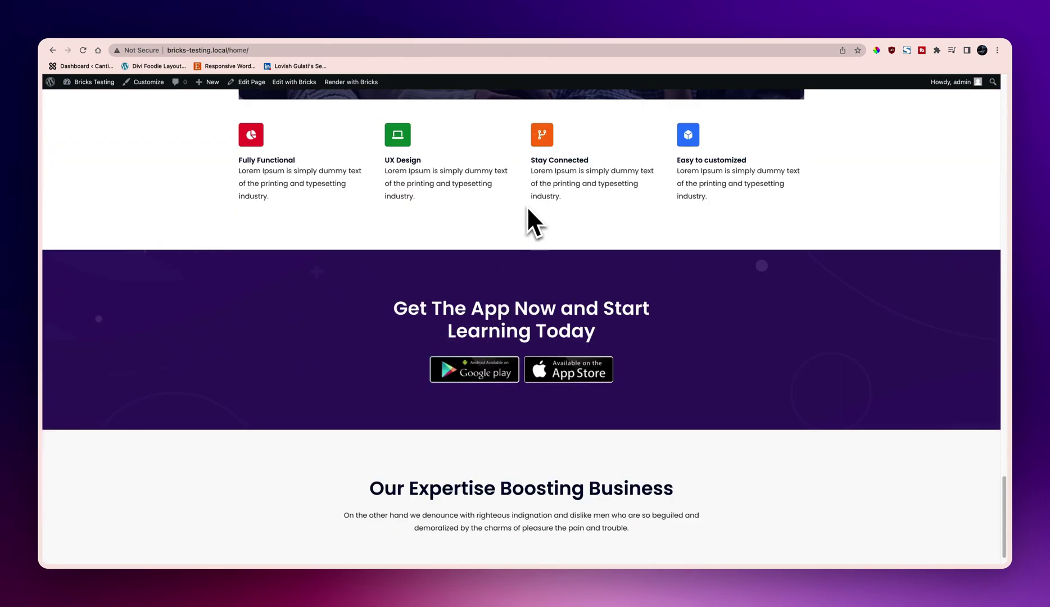